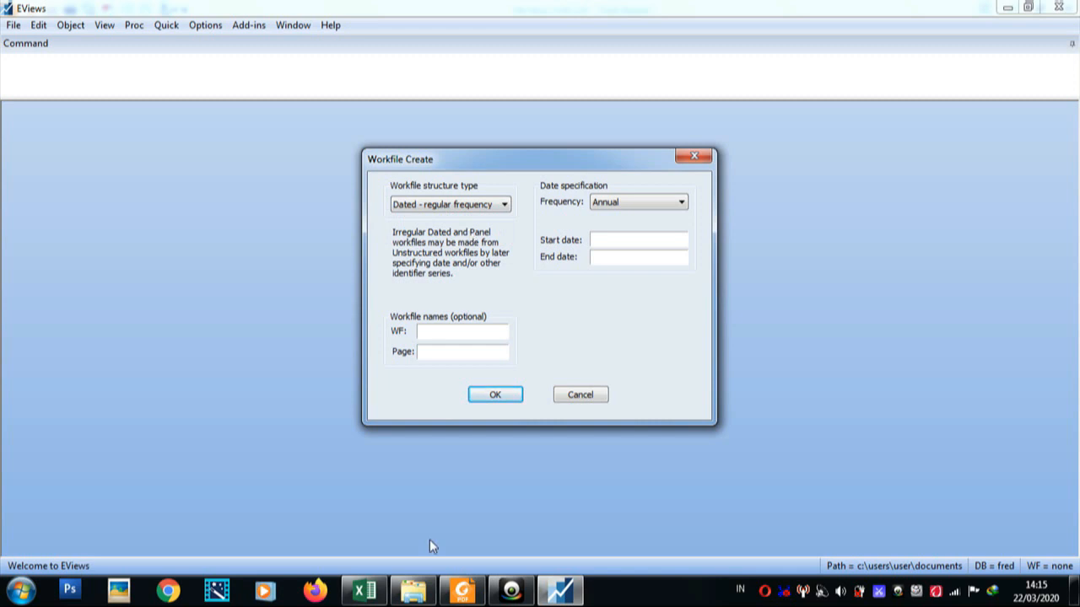
Check the year range in the Excel sheet Data 3, and create an annual dated workfile in EViews from 2005 to 2018
click(365, 591)
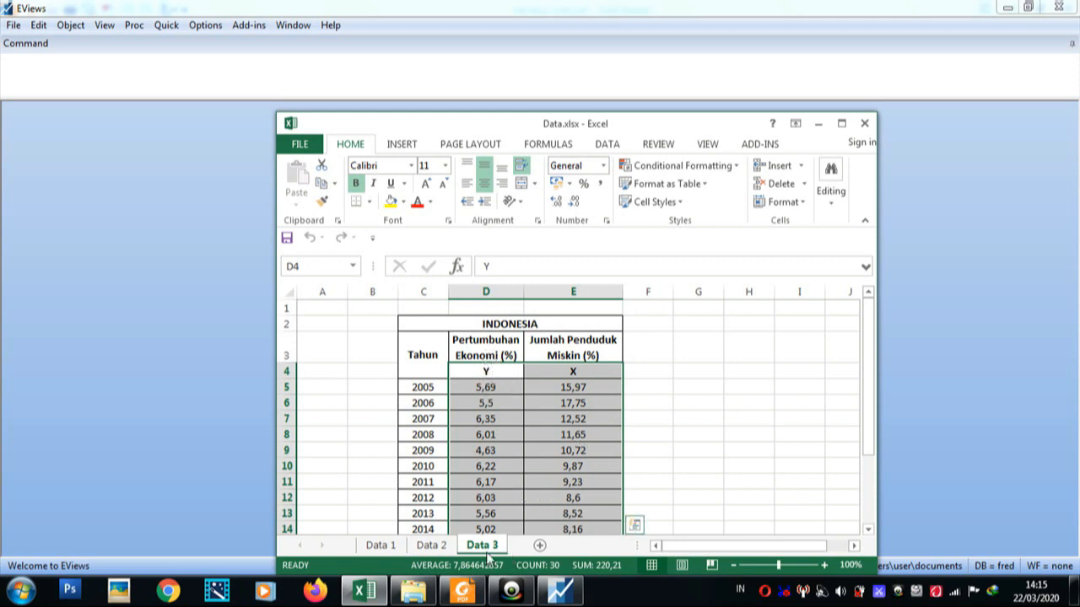
click(567, 595)
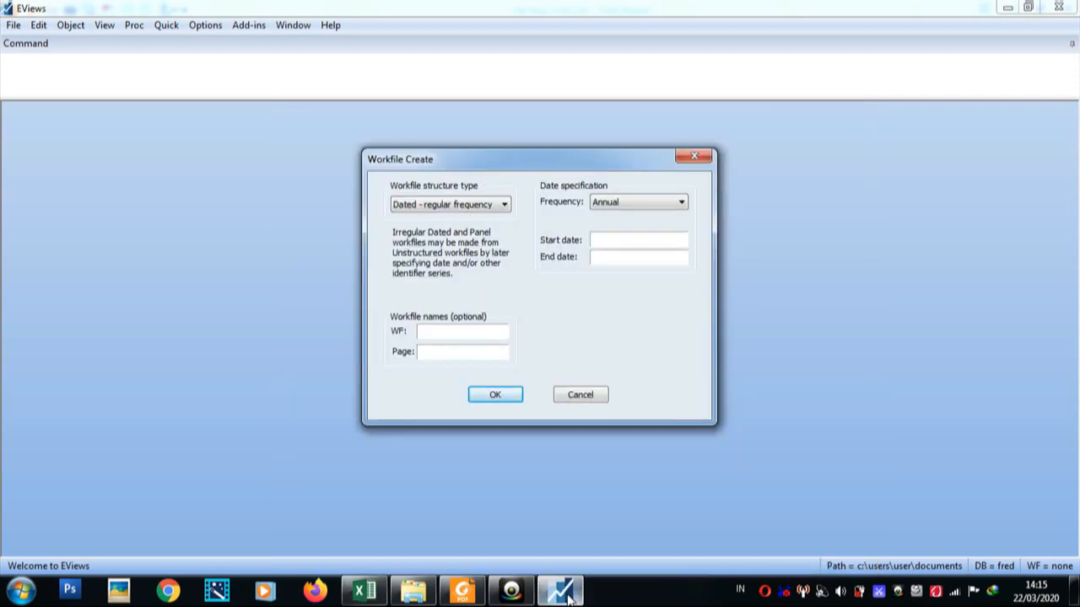
click(366, 594)
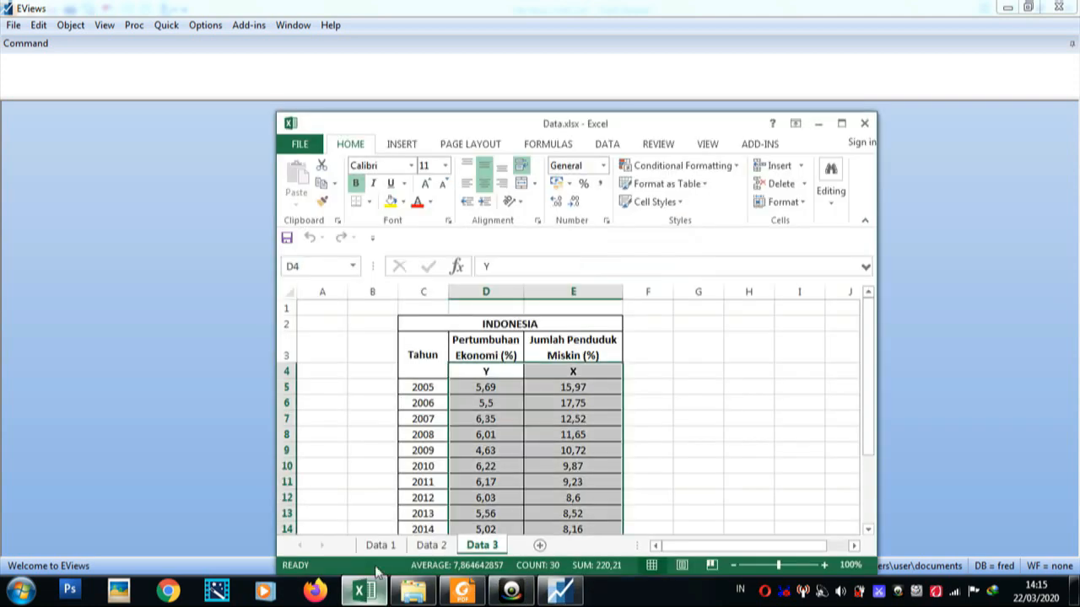
drag(863, 355, 762, 349)
click(560, 593)
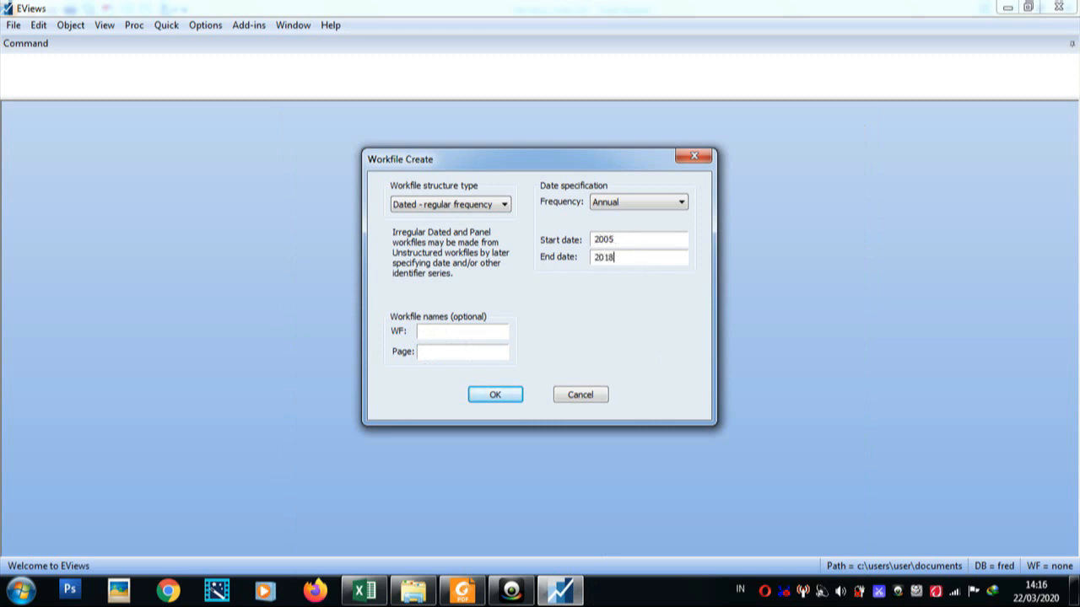
click(497, 399)
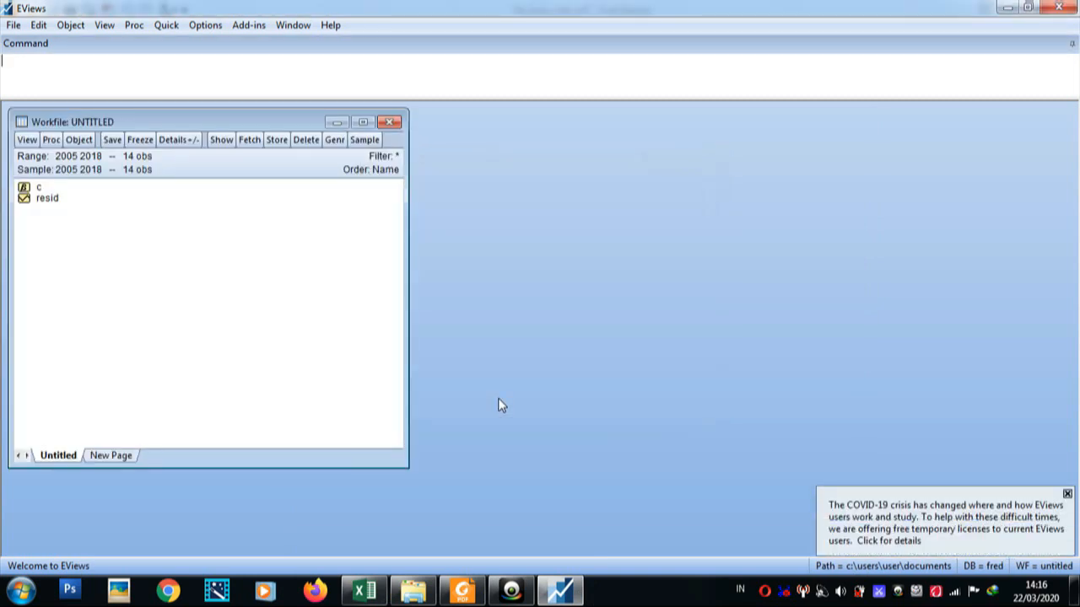
Open an empty group for editing series and bring the name row above 2005 into view
click(166, 28)
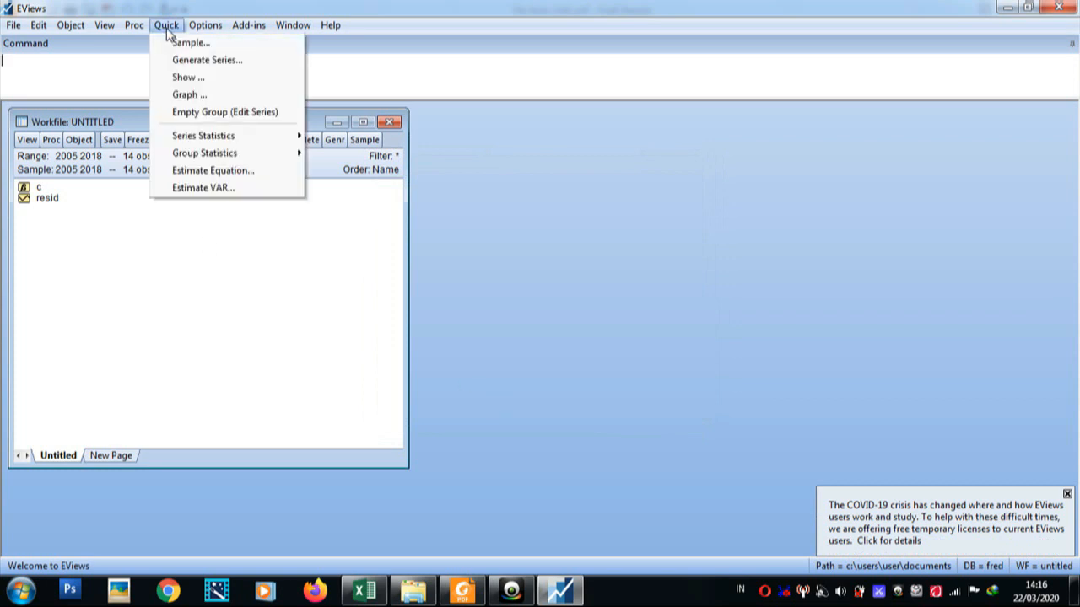
click(194, 115)
drag(311, 485, 116, 489)
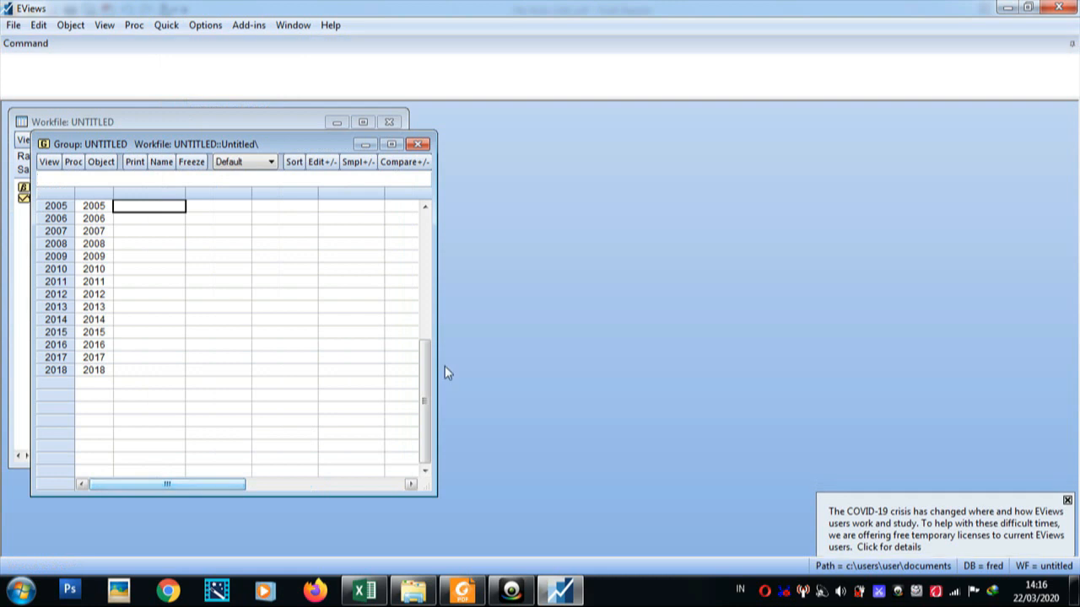
drag(426, 375, 420, 234)
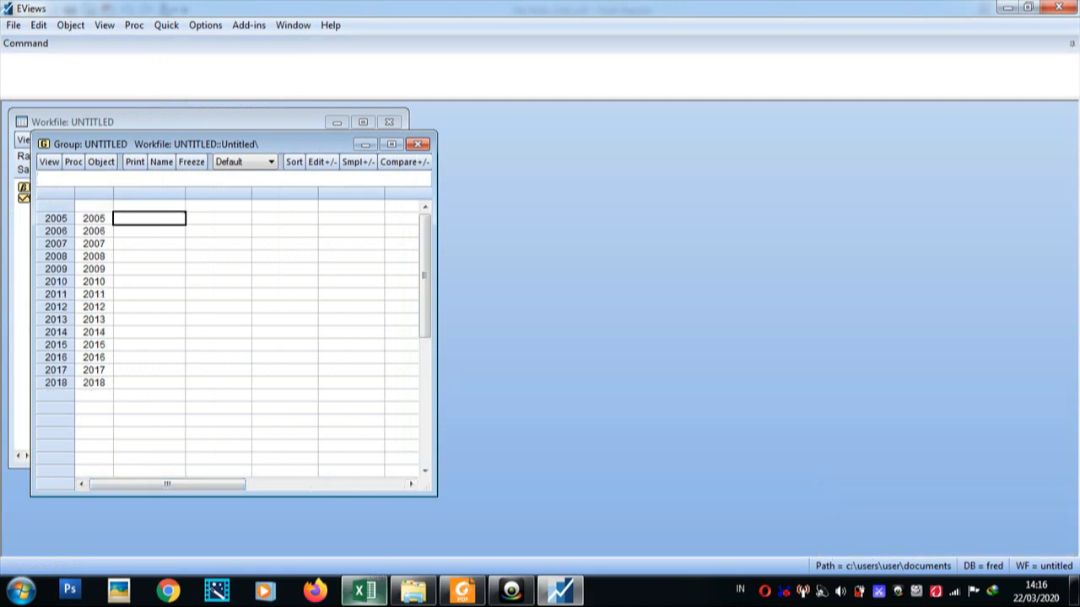
Copy the selected Y and X columns from Excel into the empty EViews group, starting at its name row, and close the group
click(365, 591)
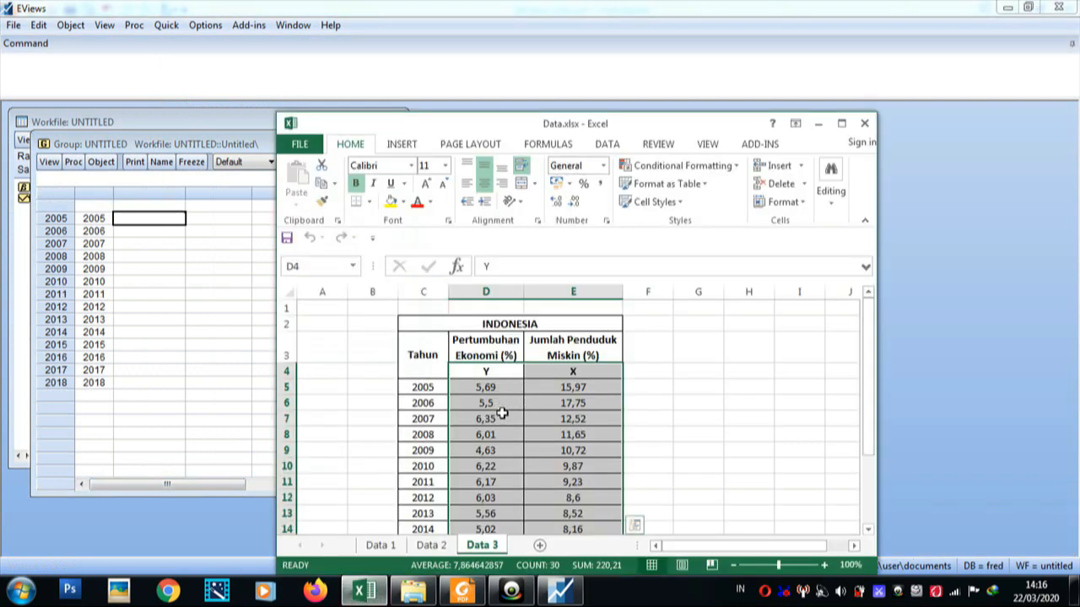
right_click(502, 413)
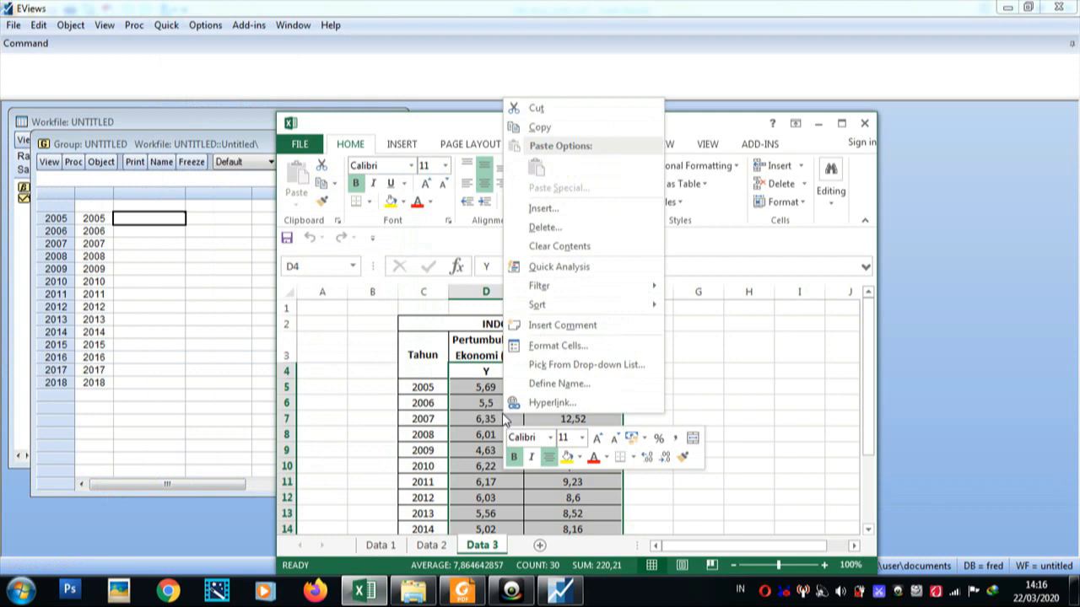
click(540, 127)
click(158, 213)
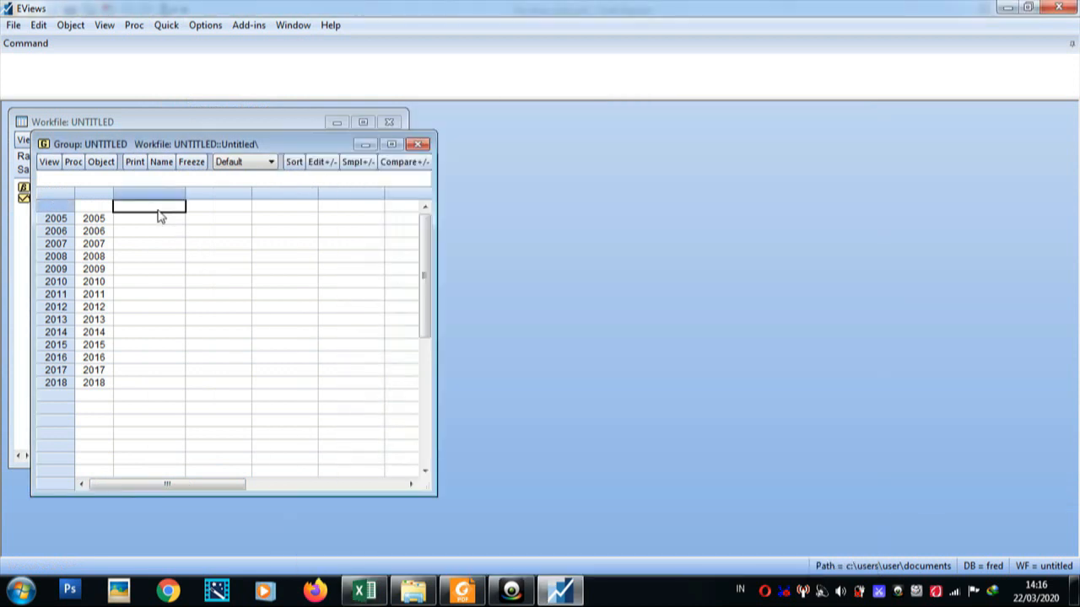
key(ctrl+v)
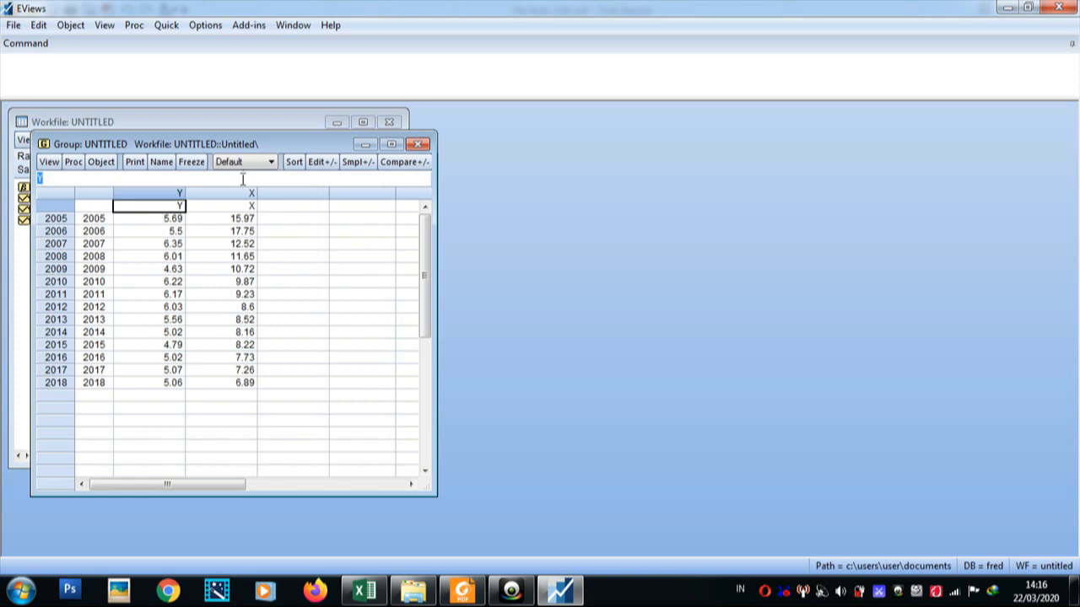
click(420, 147)
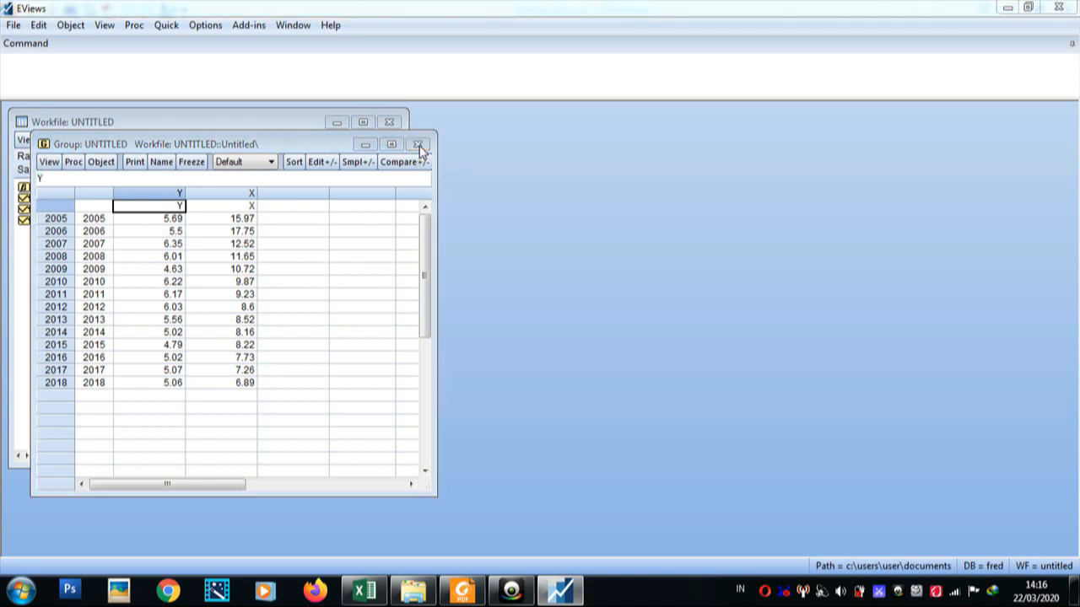
click(499, 324)
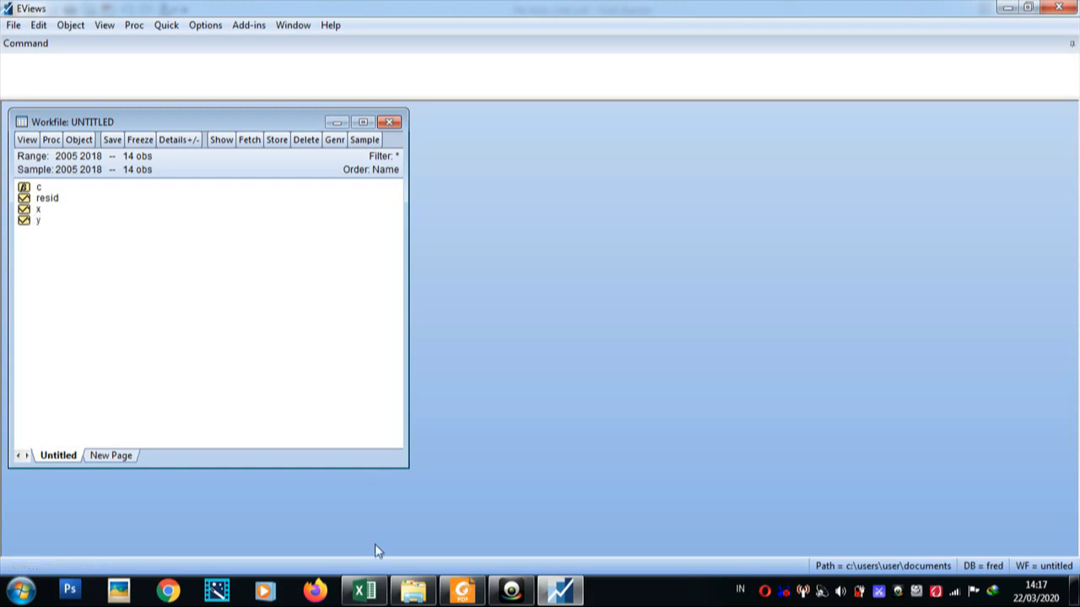
Open series x and plot its raw data as a basic Line & Symbol graph
click(363, 591)
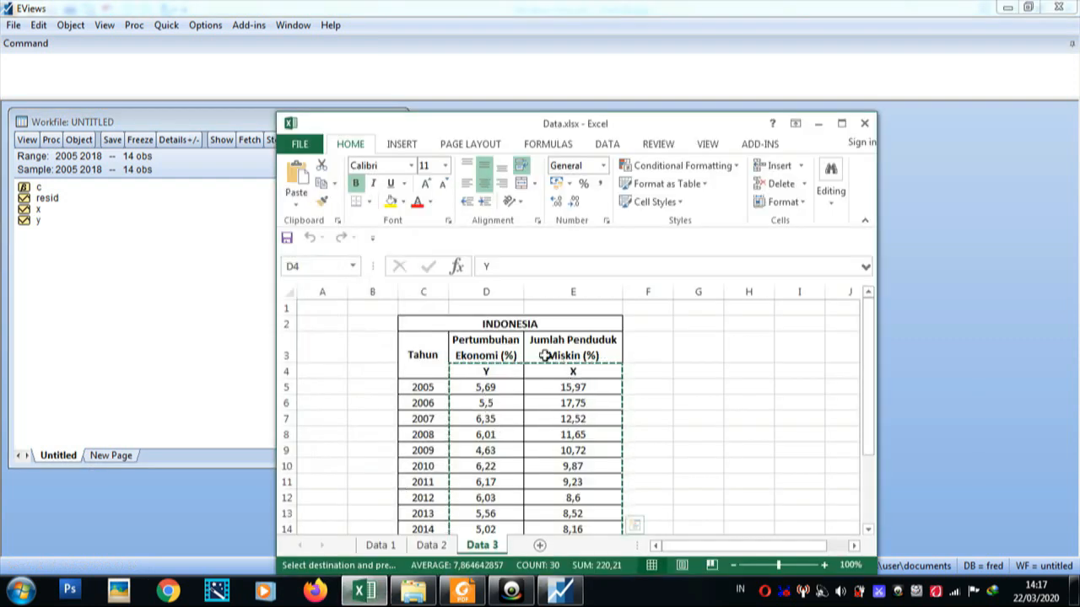
click(152, 288)
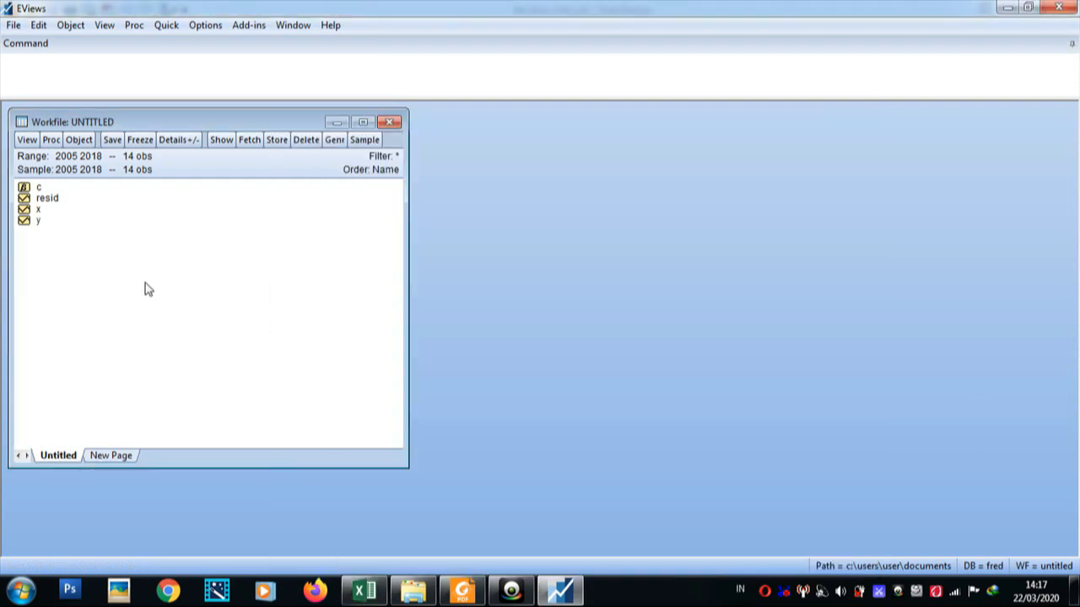
right_click(26, 212)
click(50, 221)
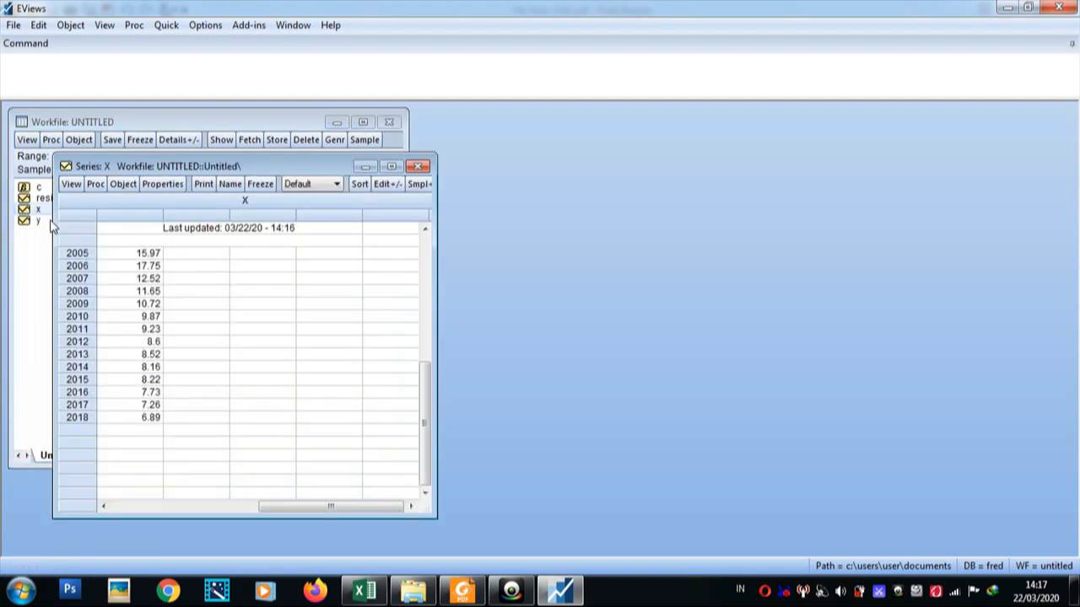
click(71, 184)
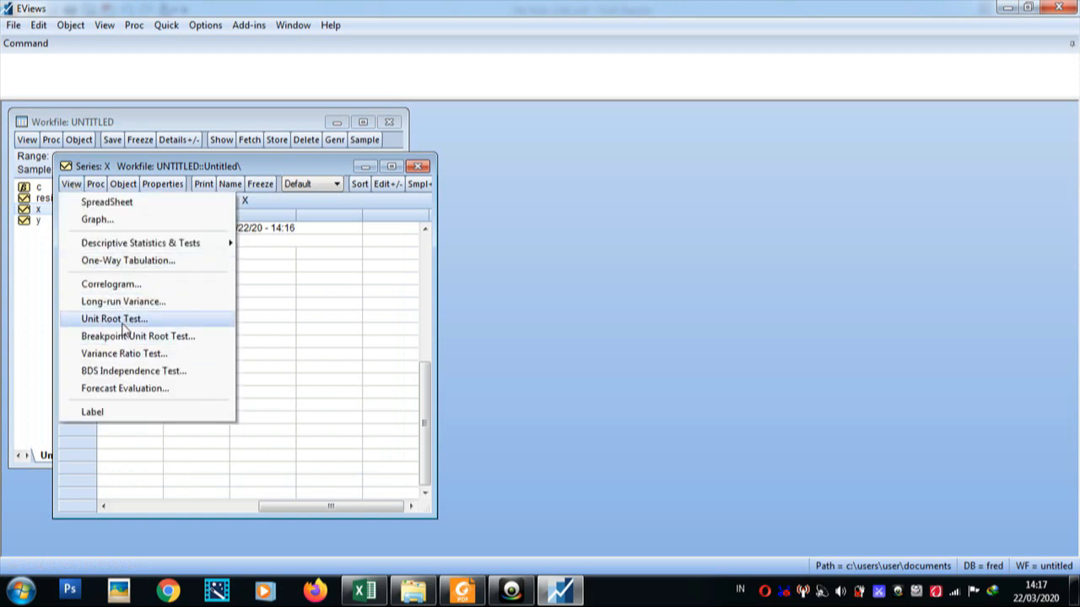
click(123, 221)
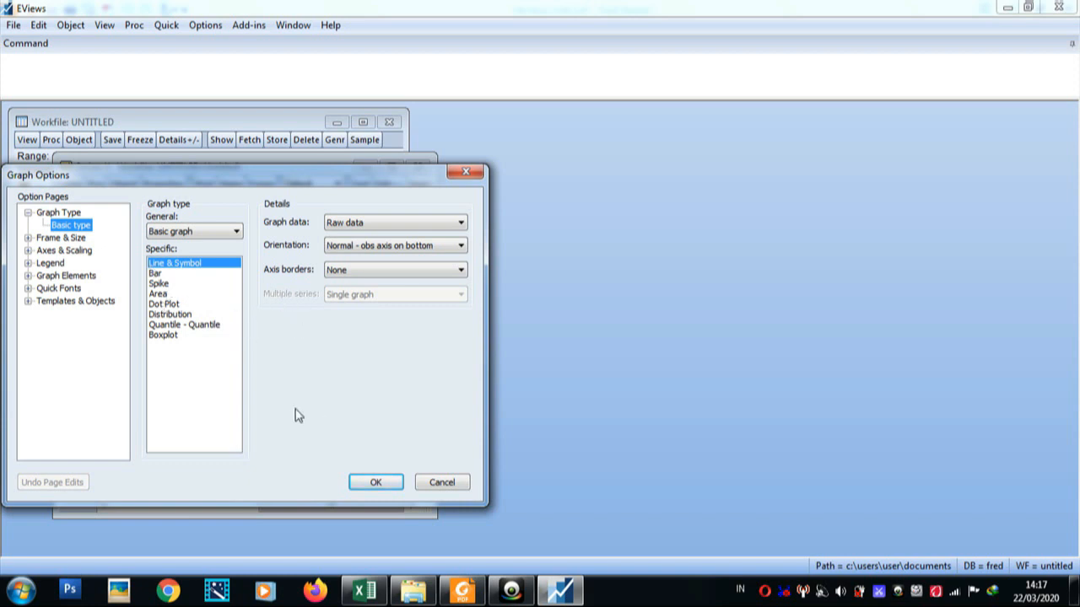
click(376, 483)
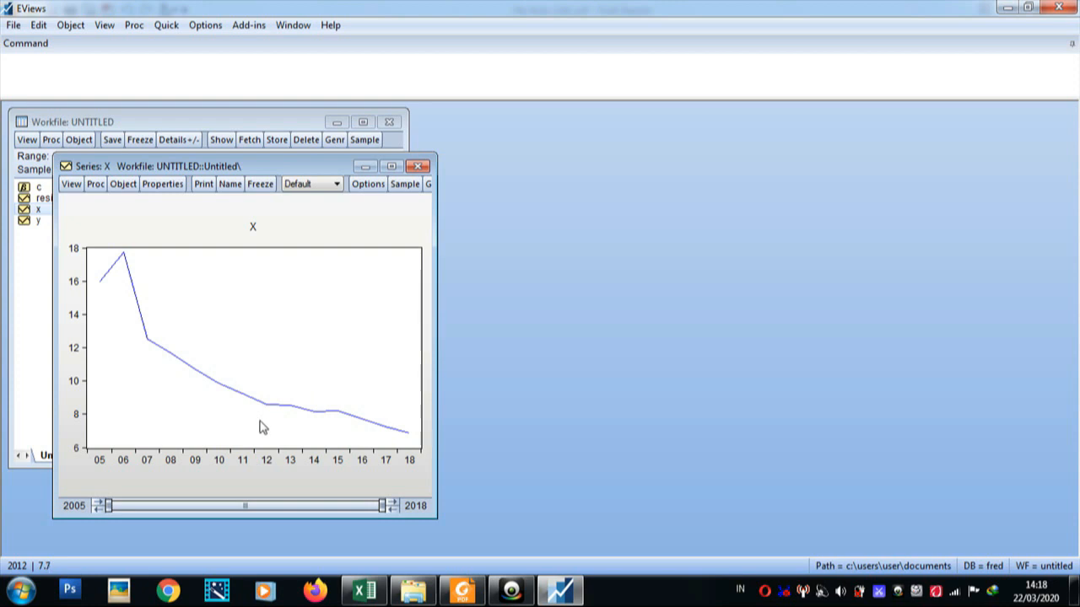
mouse_move(264, 421)
mouse_move(415, 437)
Run an Augmented Dickey-Fuller unit root test on series X in level with intercept, using Schwarz Info Criterion and maximum lags 2
click(72, 184)
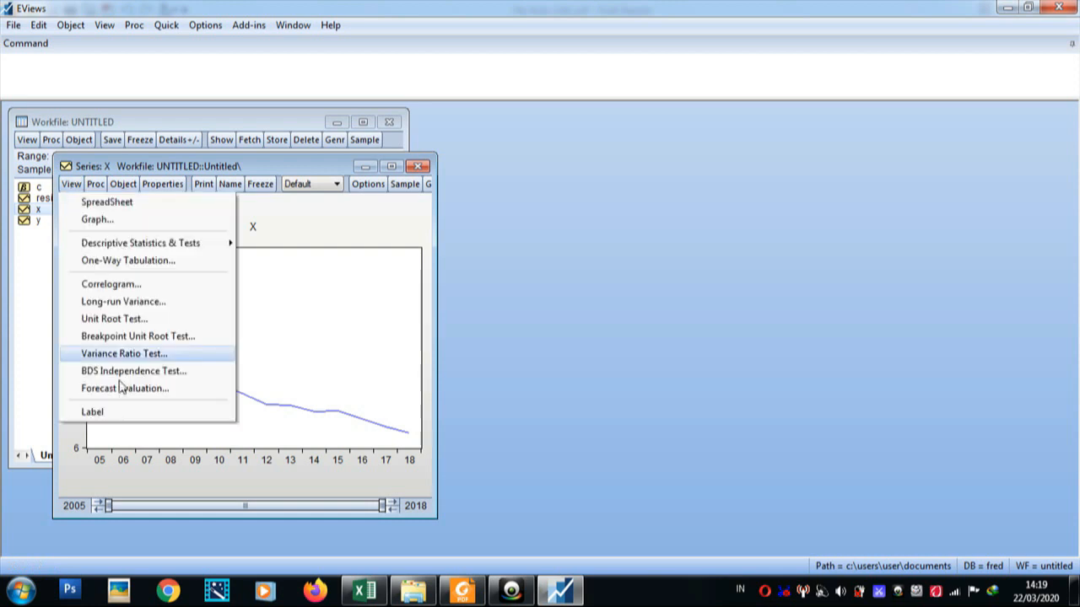
click(132, 322)
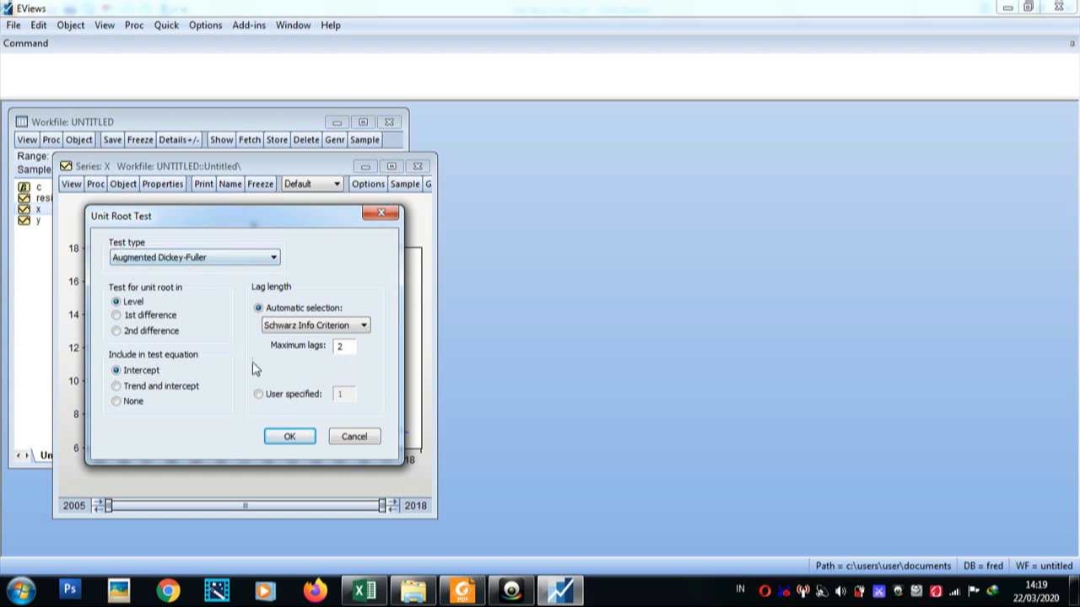
click(301, 445)
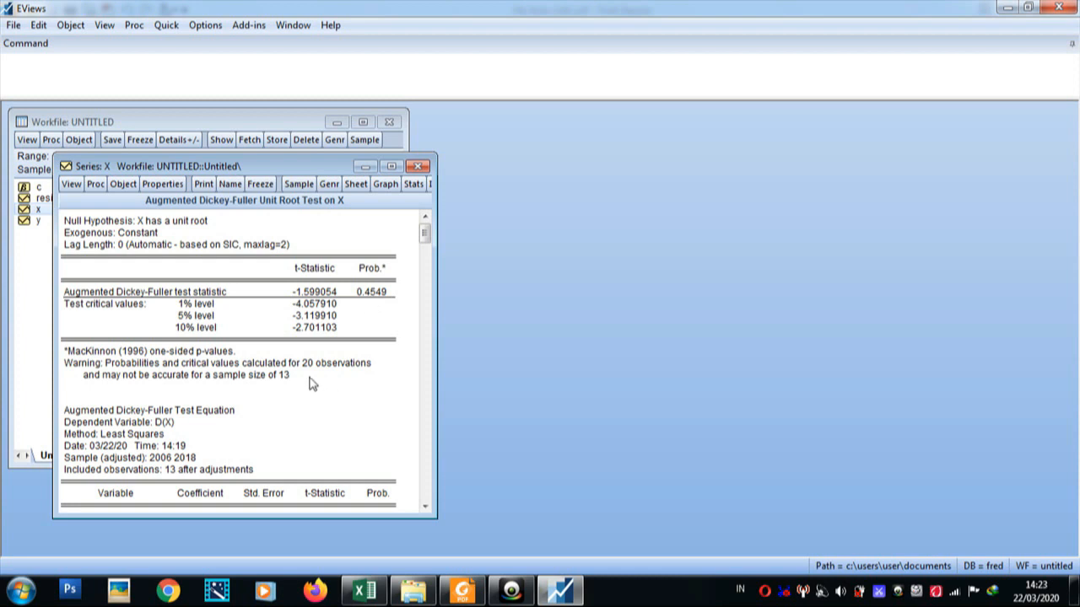
Rerun the Augmented Dickey-Fuller test on series X in 1st difference with intercept, and close the series window
click(70, 184)
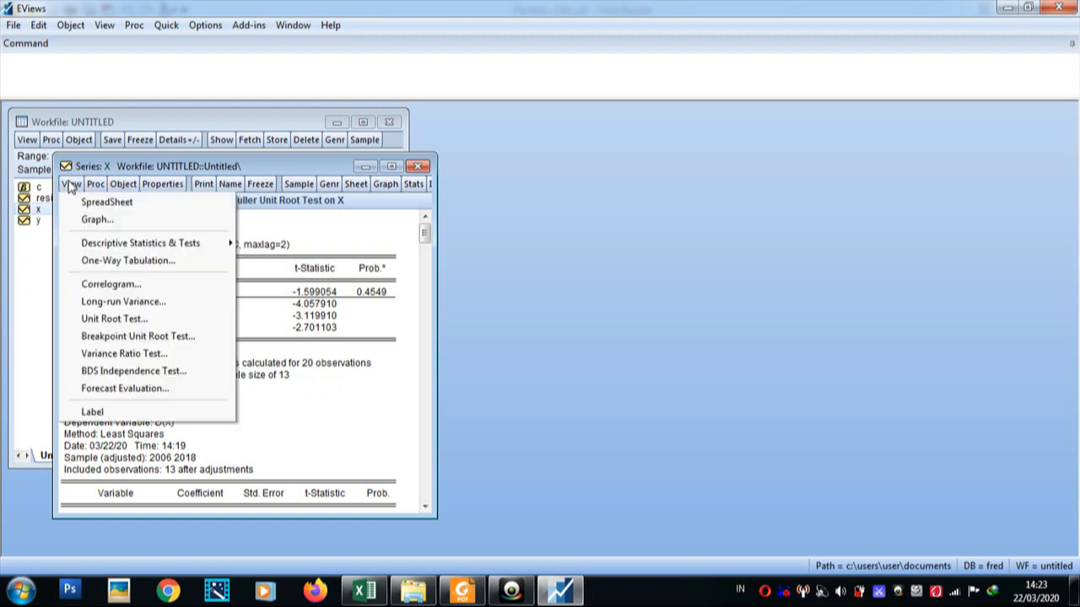
click(94, 321)
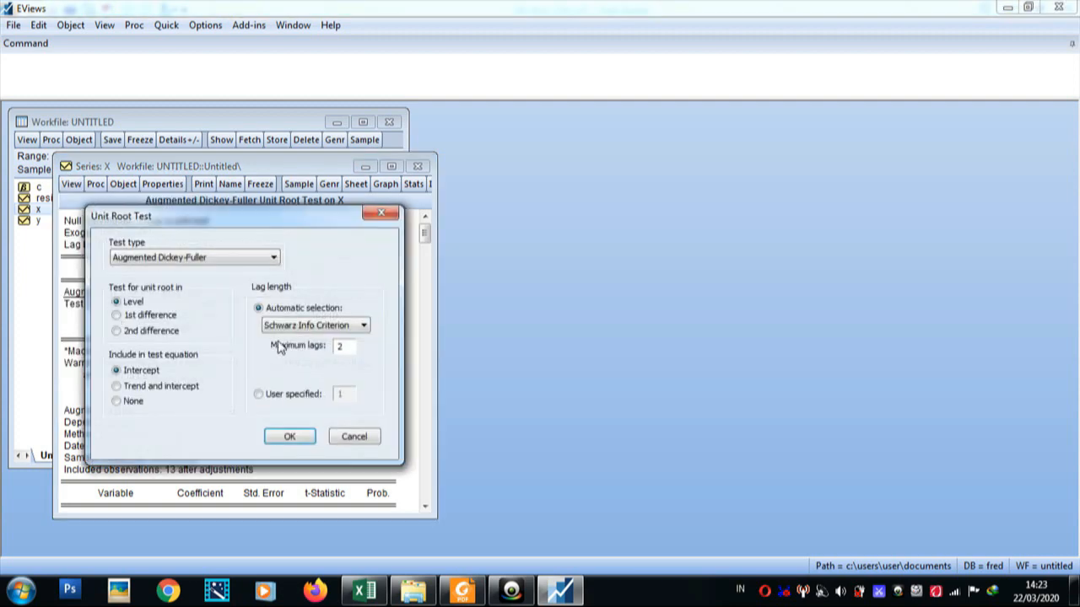
click(117, 316)
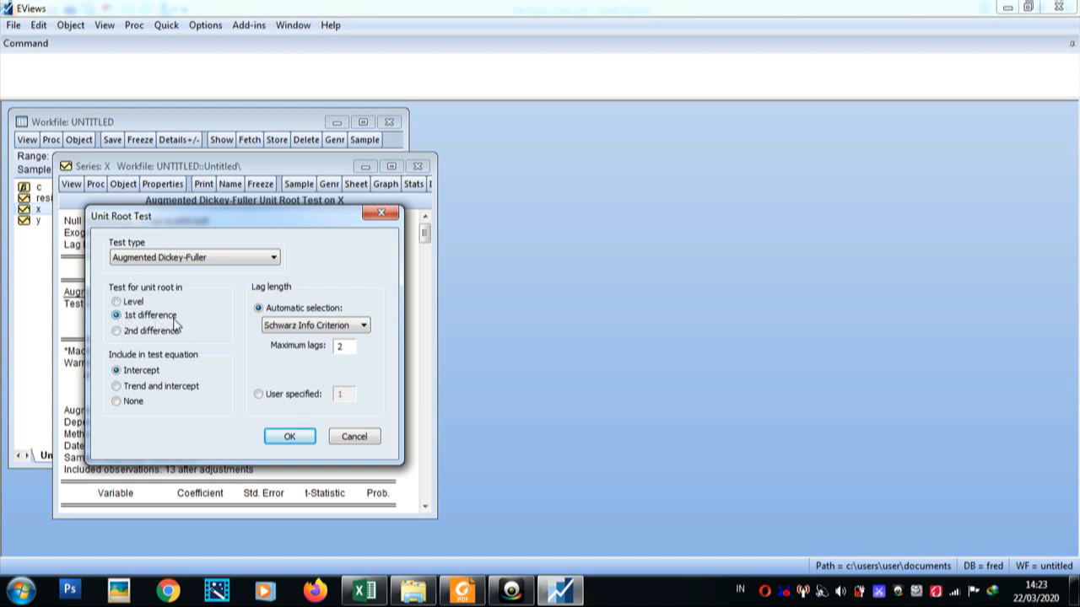
click(291, 437)
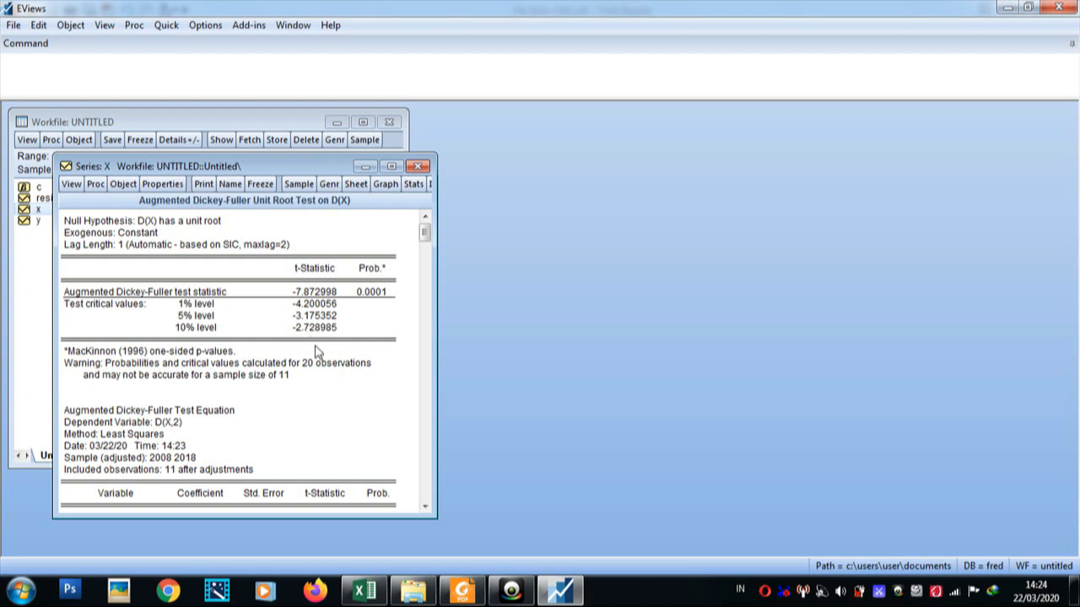
click(417, 166)
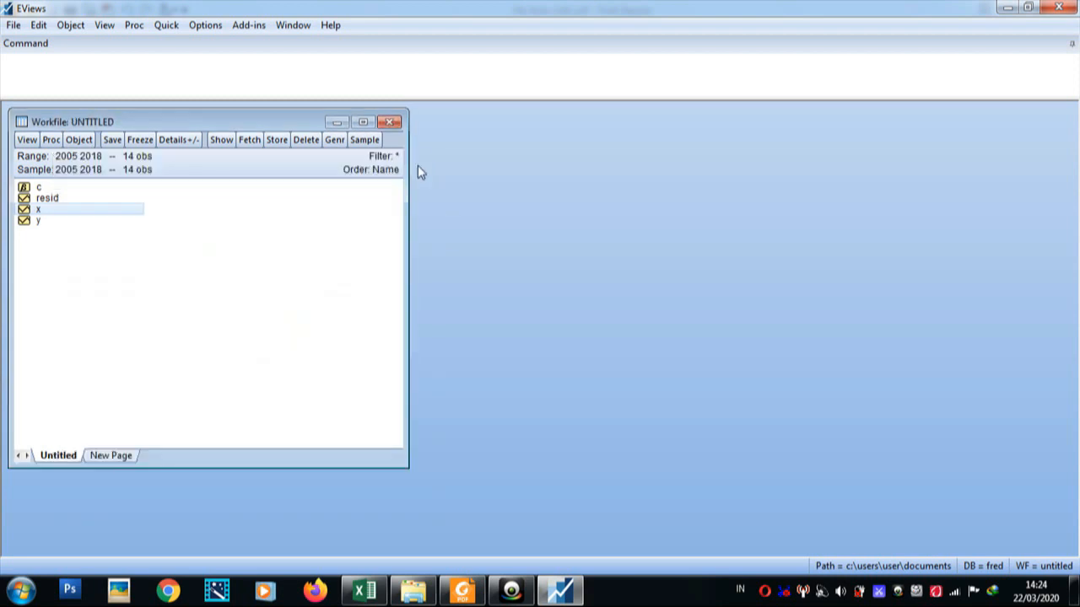
Open series y and plot it as a line graph with the default graph options
click(31, 223)
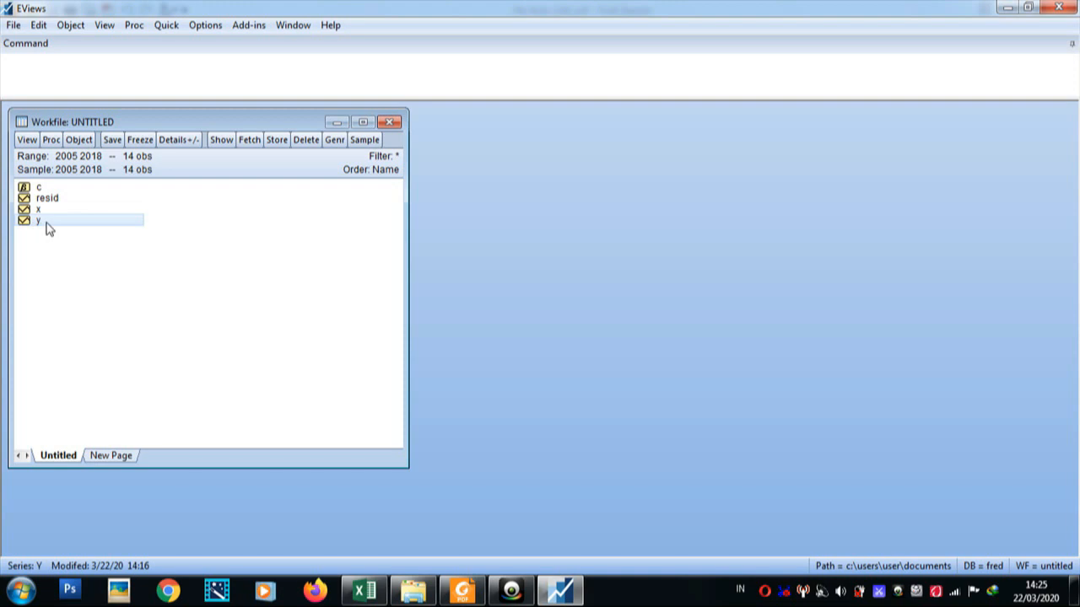
right_click(48, 229)
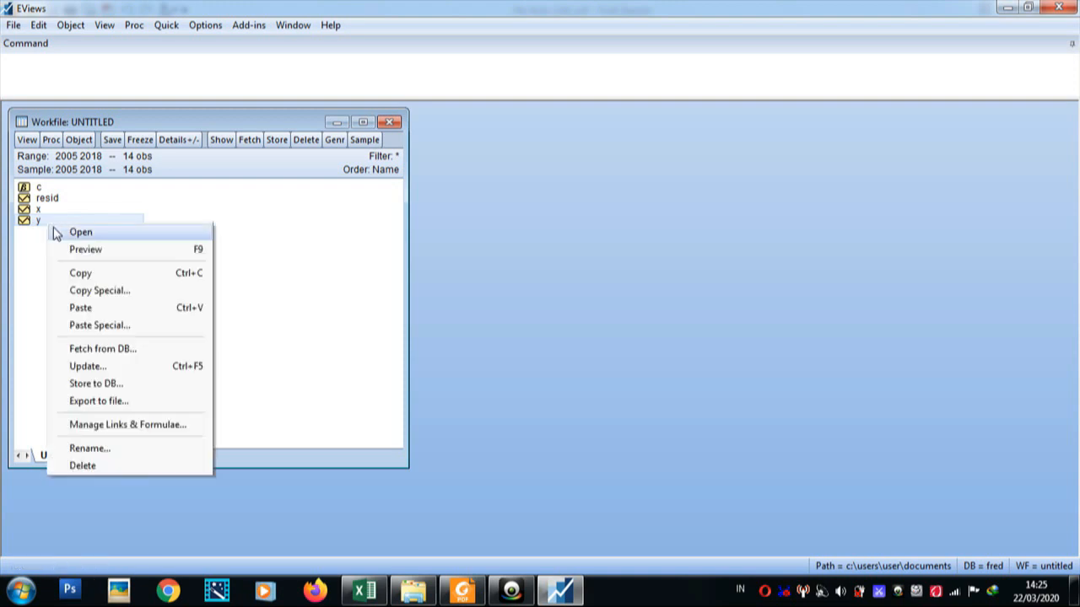
click(55, 233)
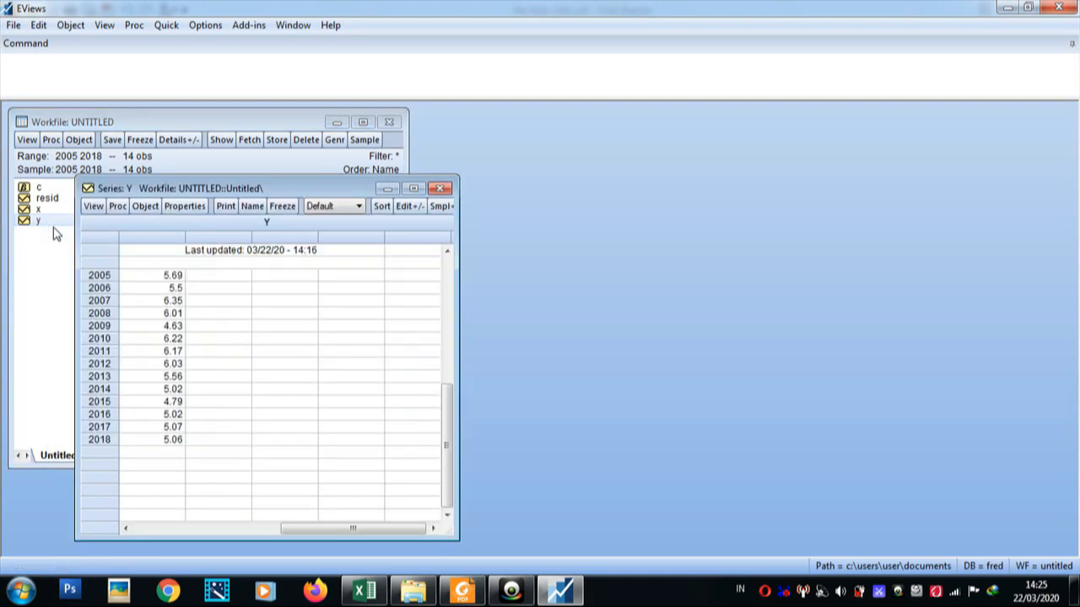
click(93, 207)
click(107, 240)
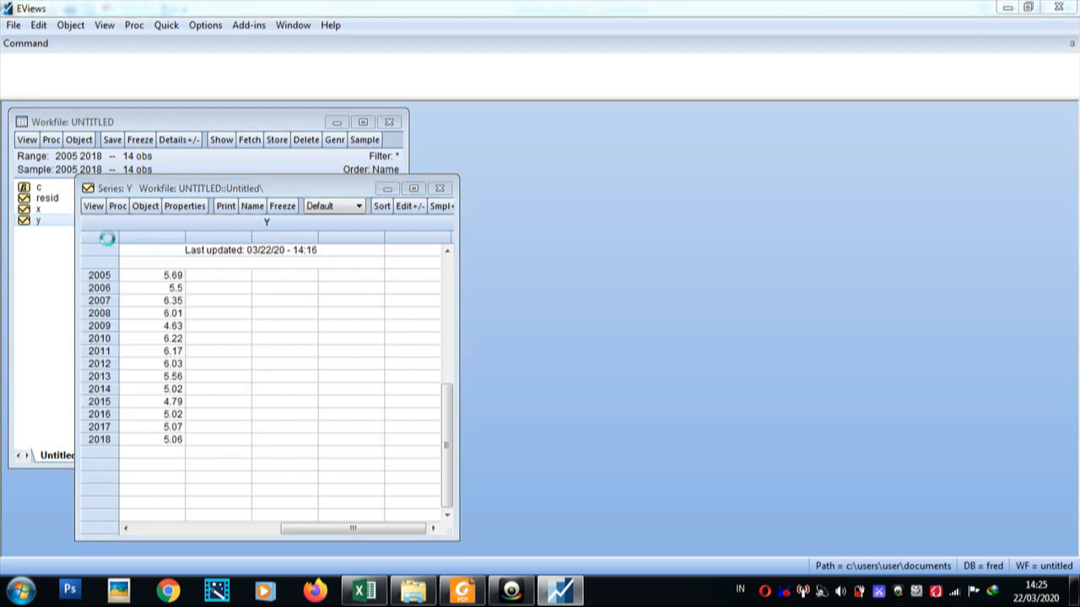
click(406, 505)
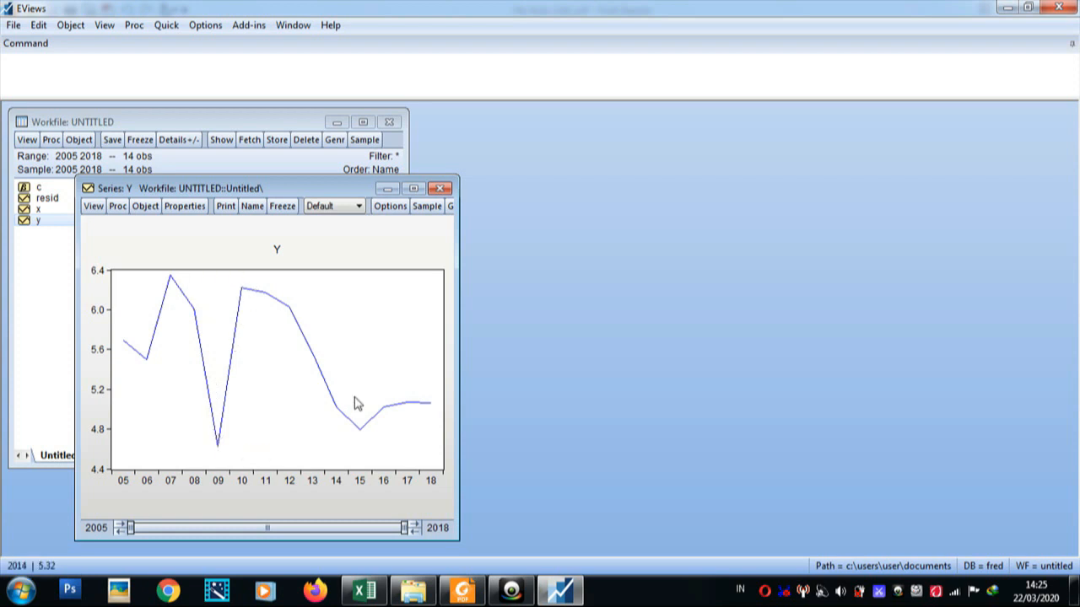
mouse_move(361, 425)
mouse_move(431, 413)
Run an Augmented Dickey-Fuller unit root test on series Y in level with intercept, using Schwarz Info Criterion and maximum lags 2
click(93, 207)
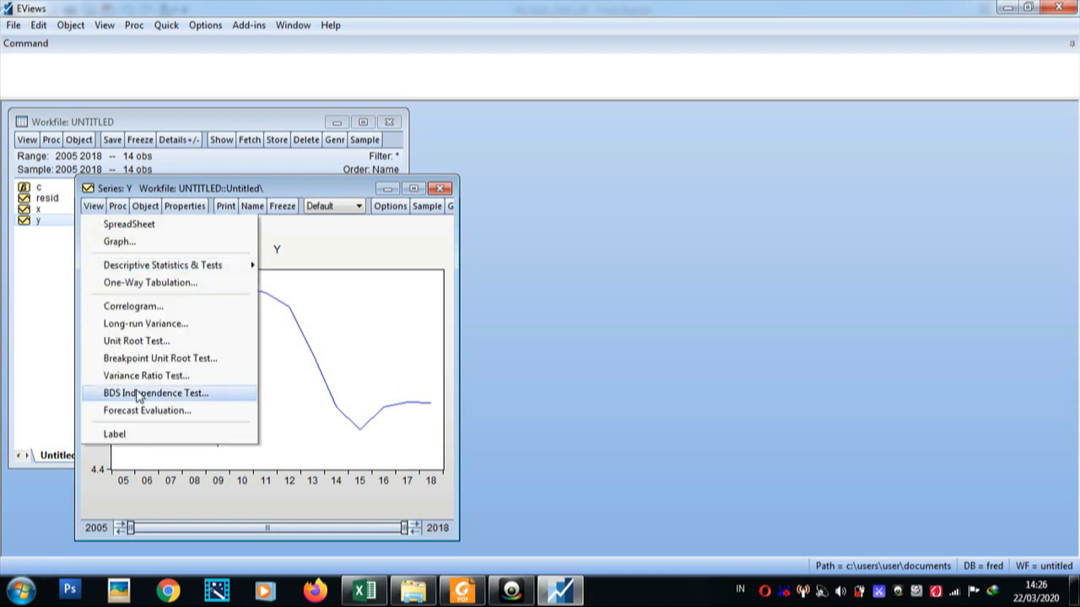
click(129, 341)
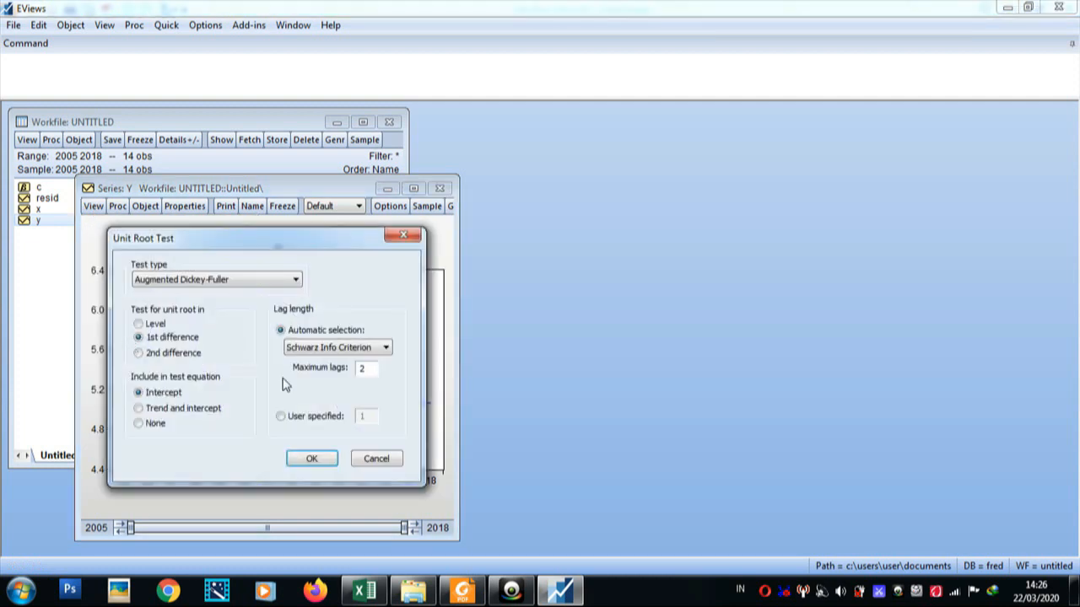
click(139, 325)
click(312, 458)
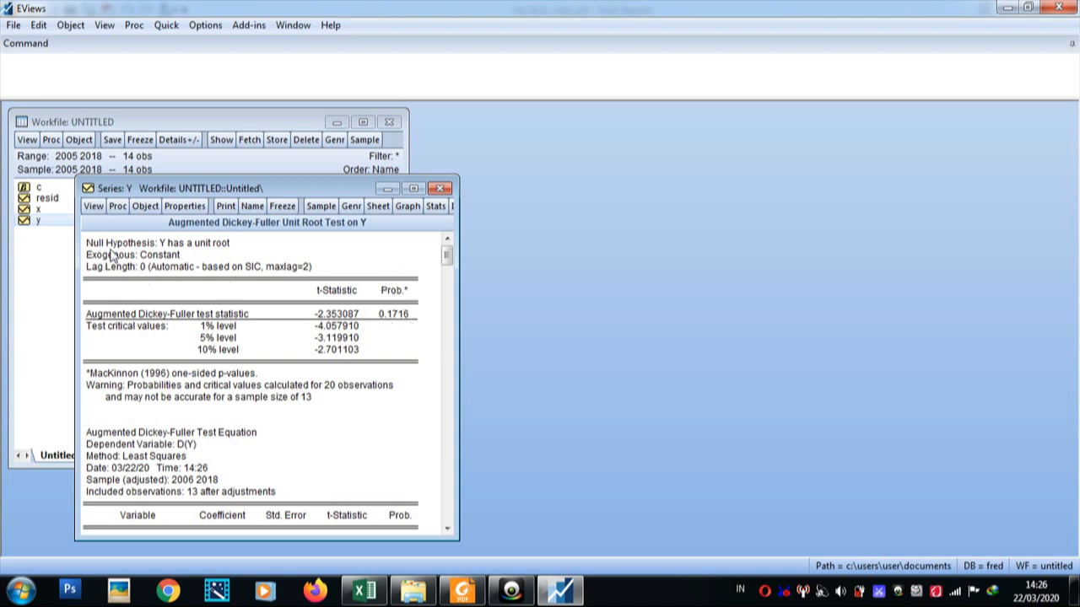
Rerun the Augmented Dickey-Fuller test on series Y in 1st difference with intercept, and close the series window
click(92, 209)
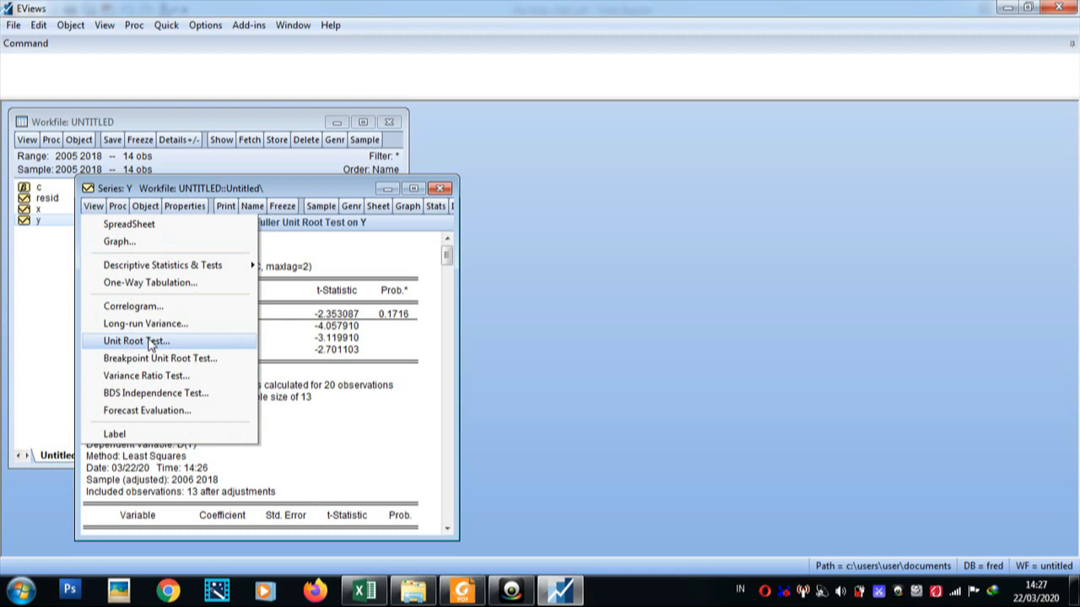
click(139, 341)
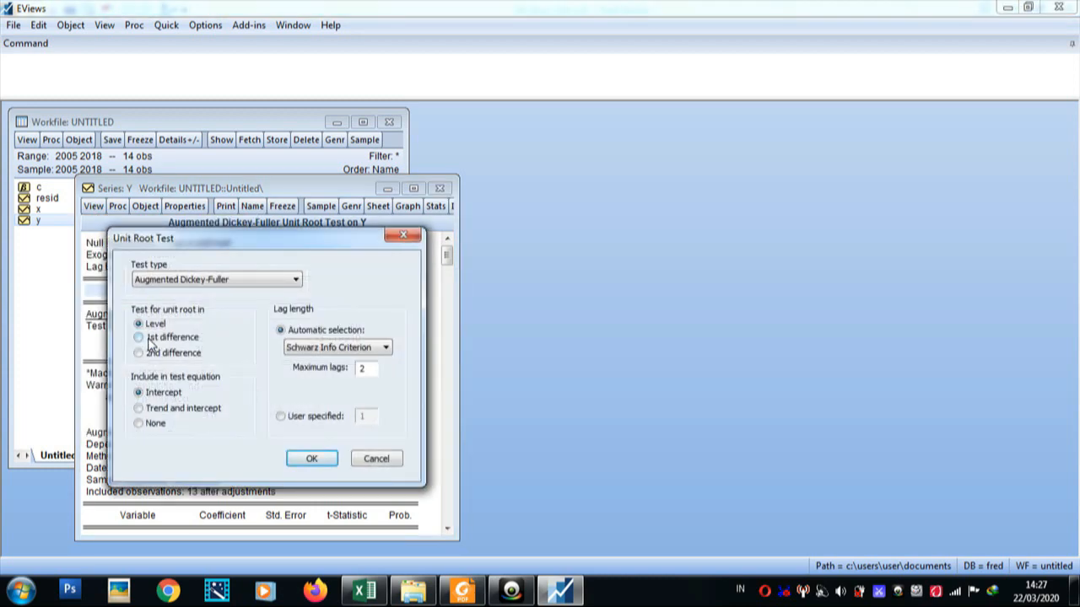
click(139, 339)
click(316, 464)
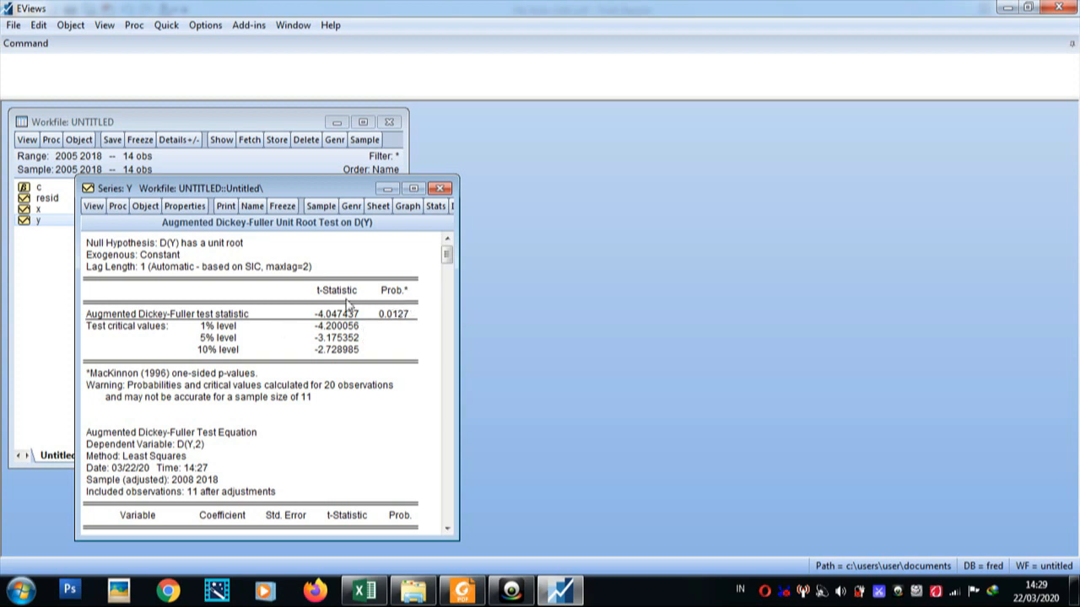
click(440, 189)
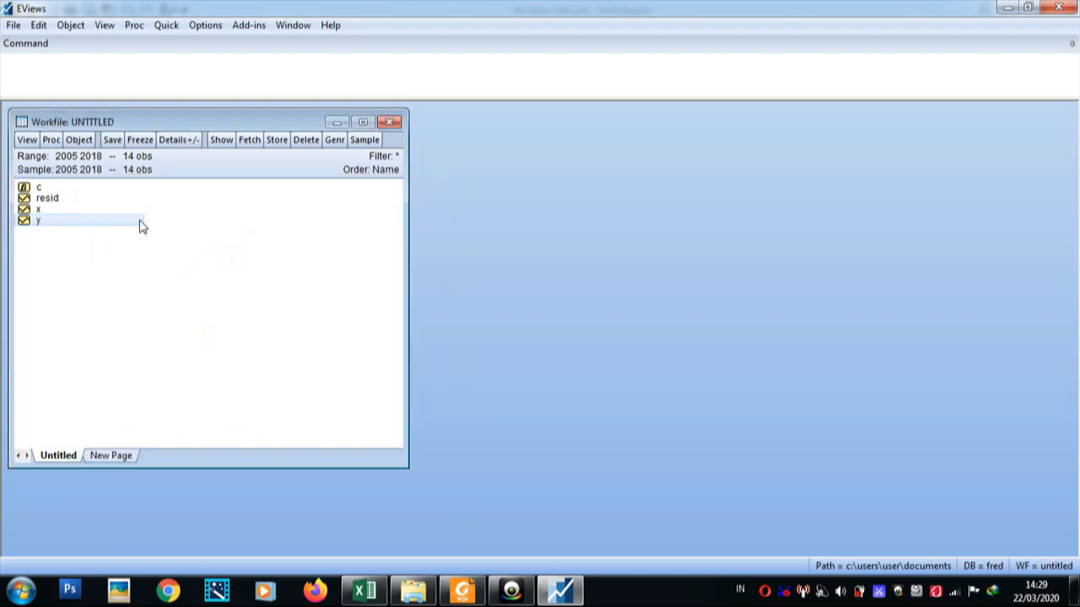
Select series y and x in the workfile, with y first, and open them together as a group
click(37, 224)
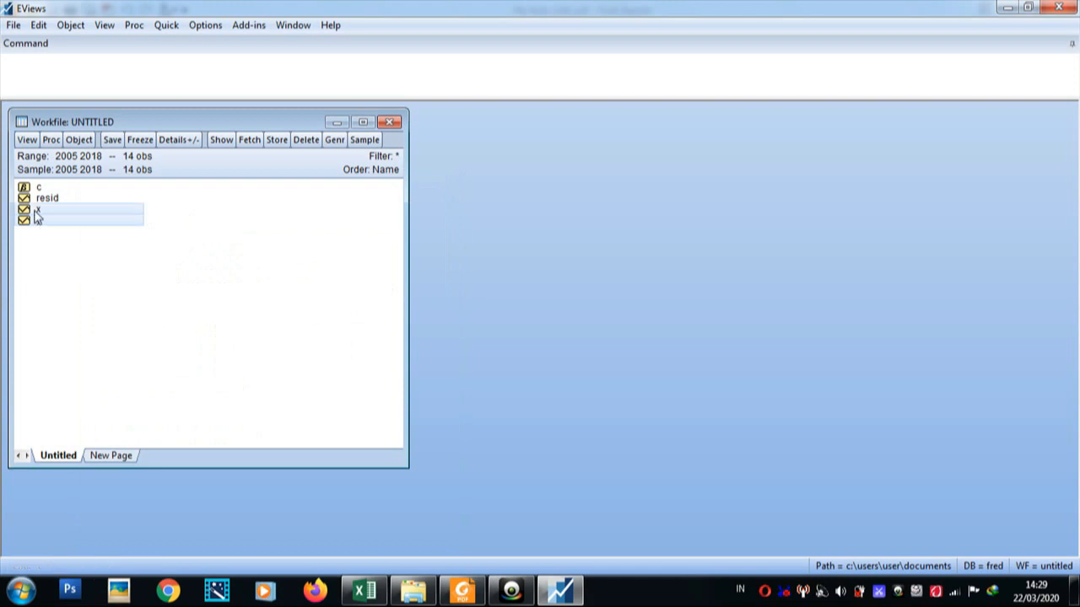
right_click(36, 211)
mouse_move(152, 221)
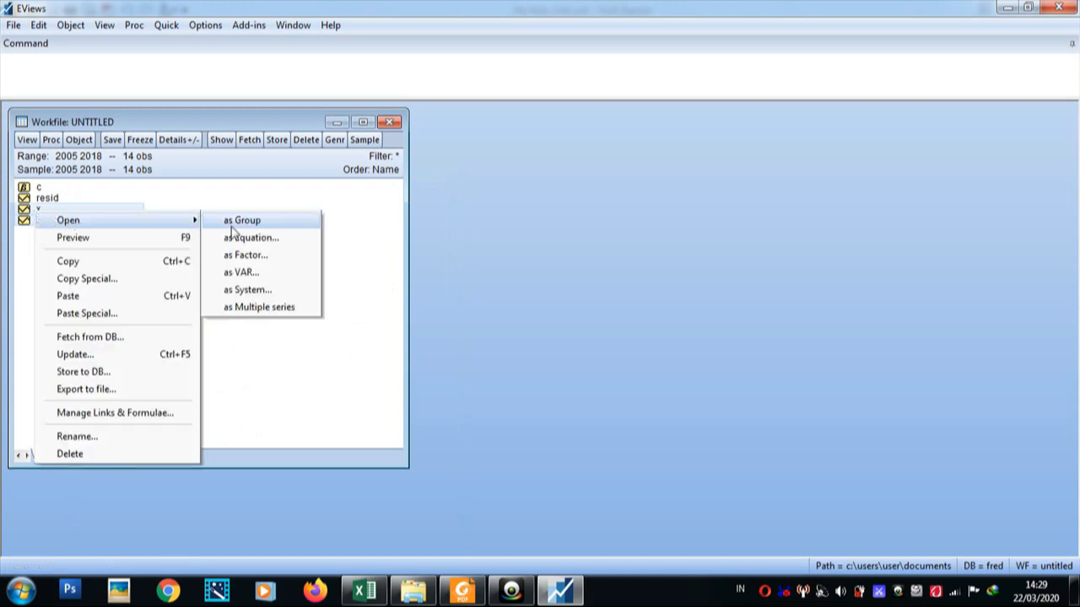
click(253, 223)
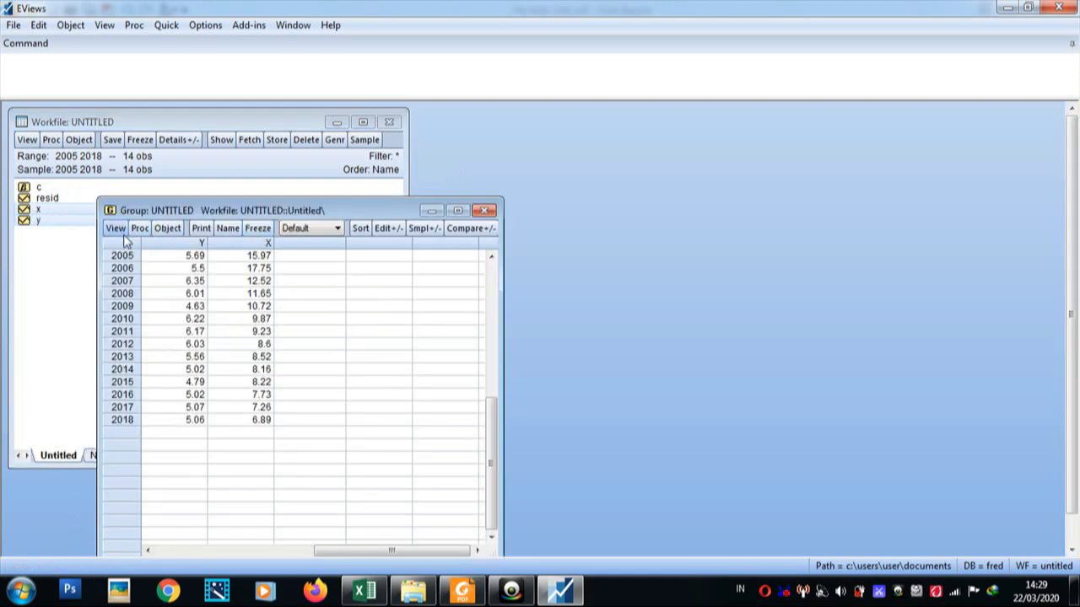
drag(248, 211, 291, 160)
Run a group unit root test of type Individual root - Fisher - ADF in level with individual intercept and Schwarz Info Criterion
click(159, 178)
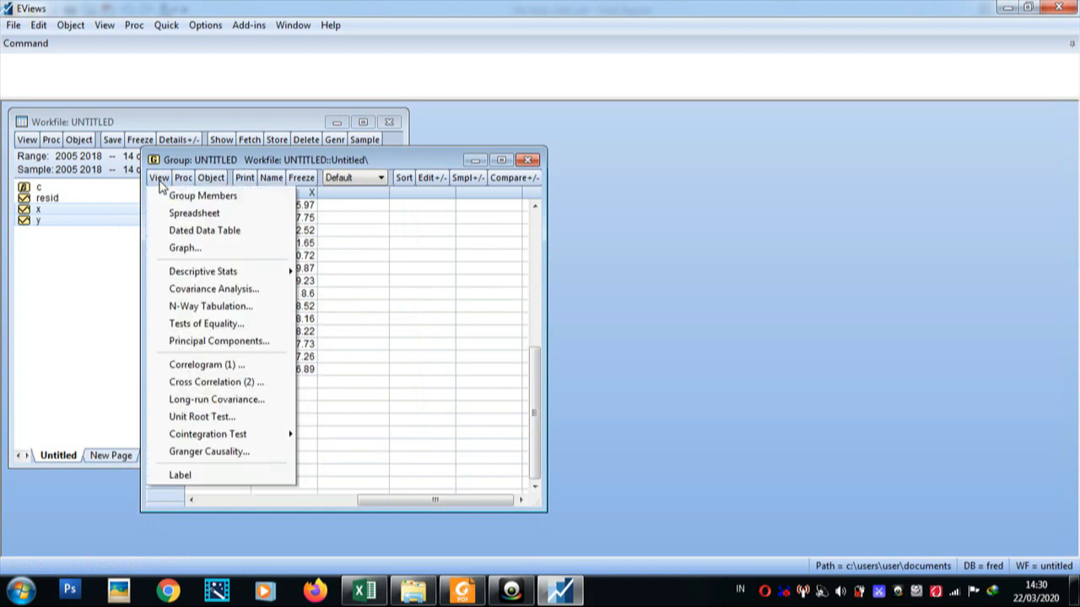
click(203, 422)
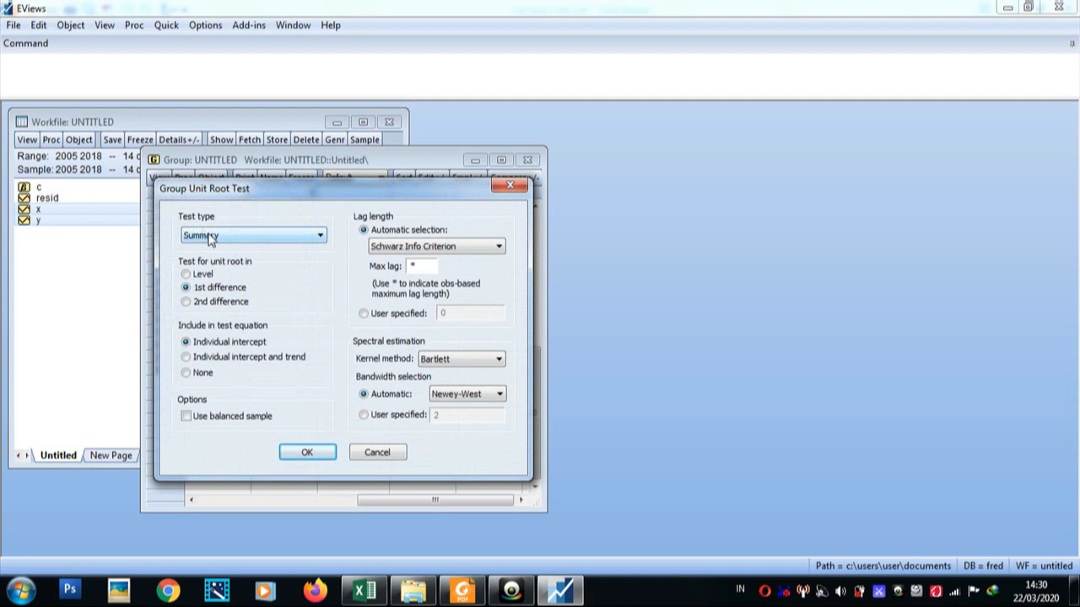
click(211, 239)
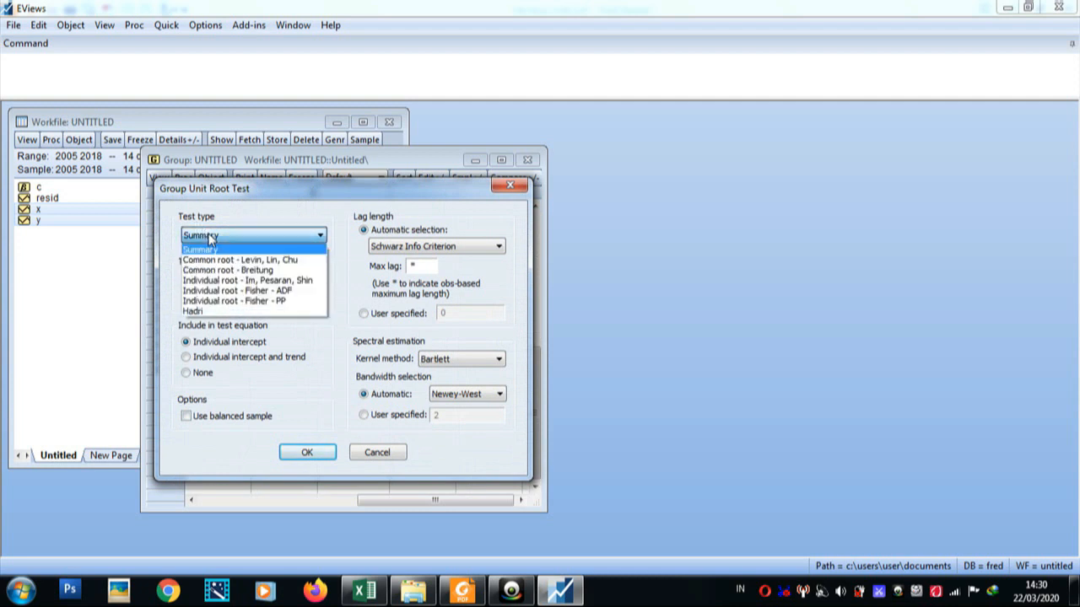
click(245, 291)
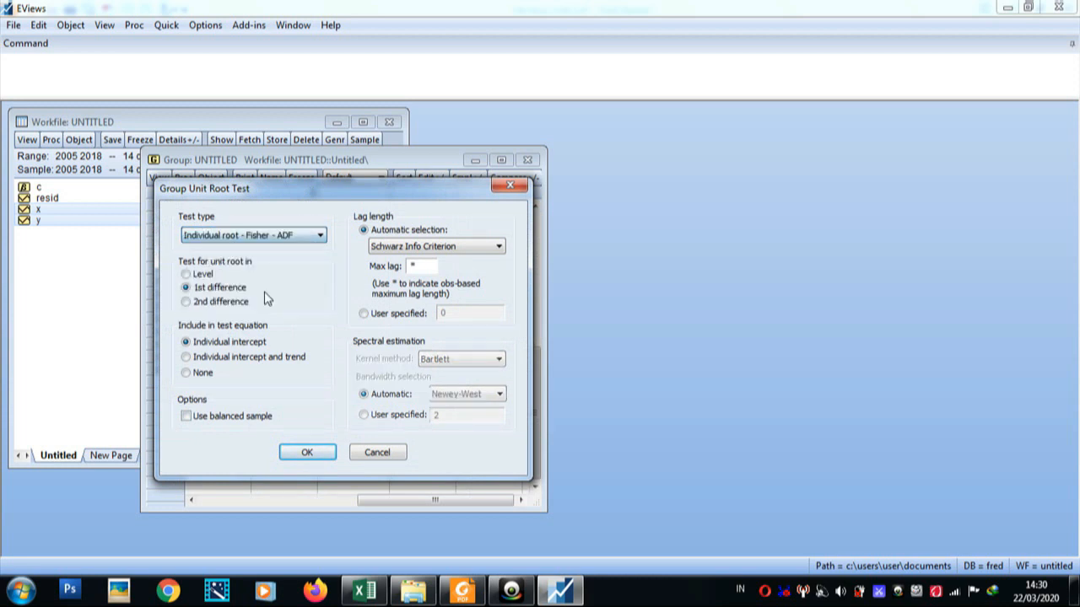
click(200, 277)
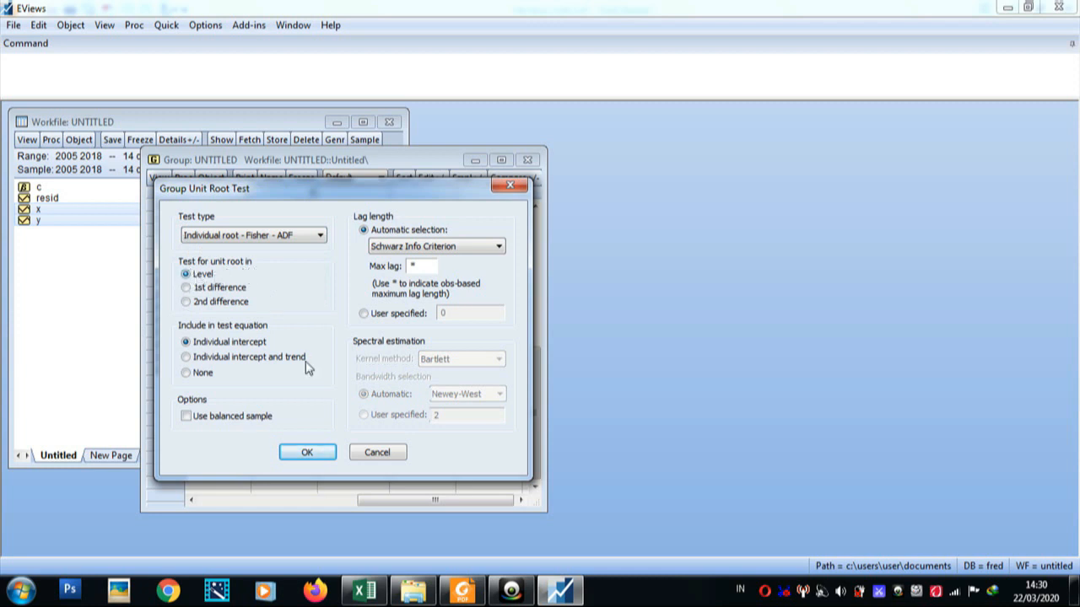
click(307, 453)
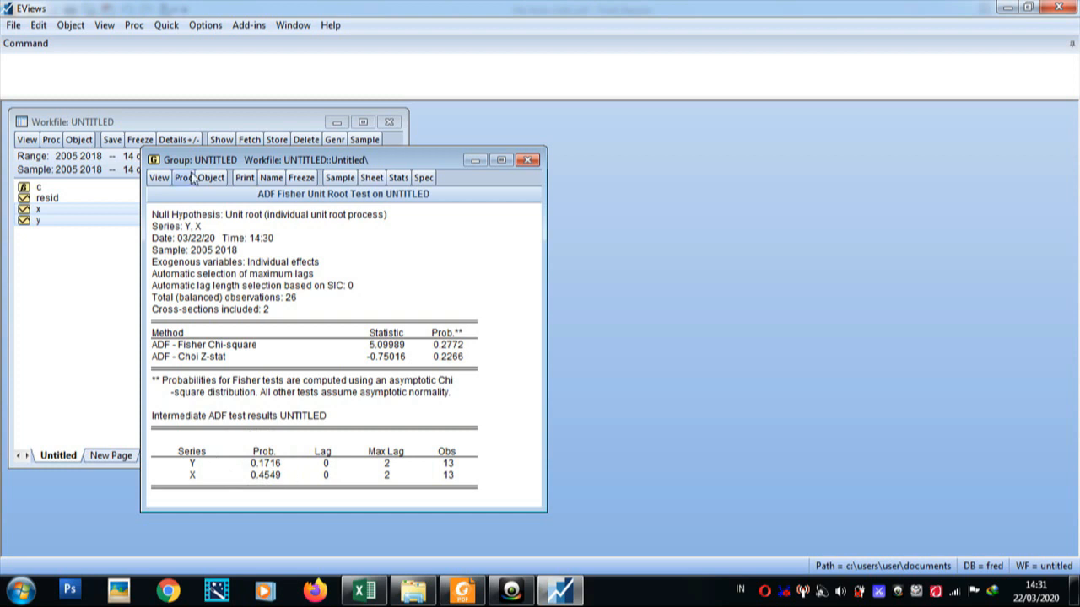
Rerun the group Fisher - ADF unit root test in 1st difference, and close the group window, deleting the untitled group
click(158, 178)
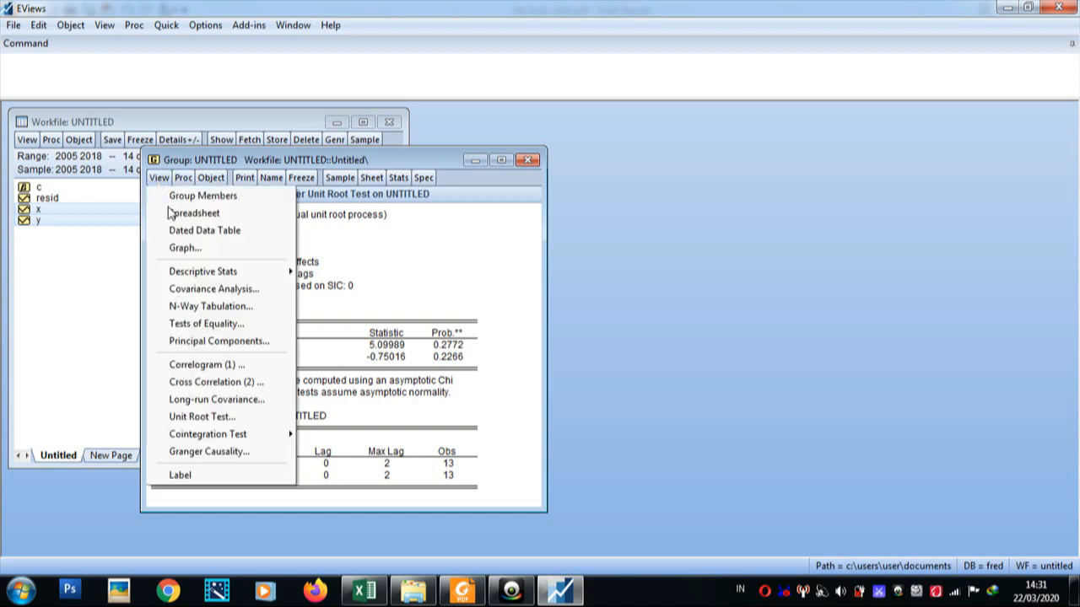
click(206, 418)
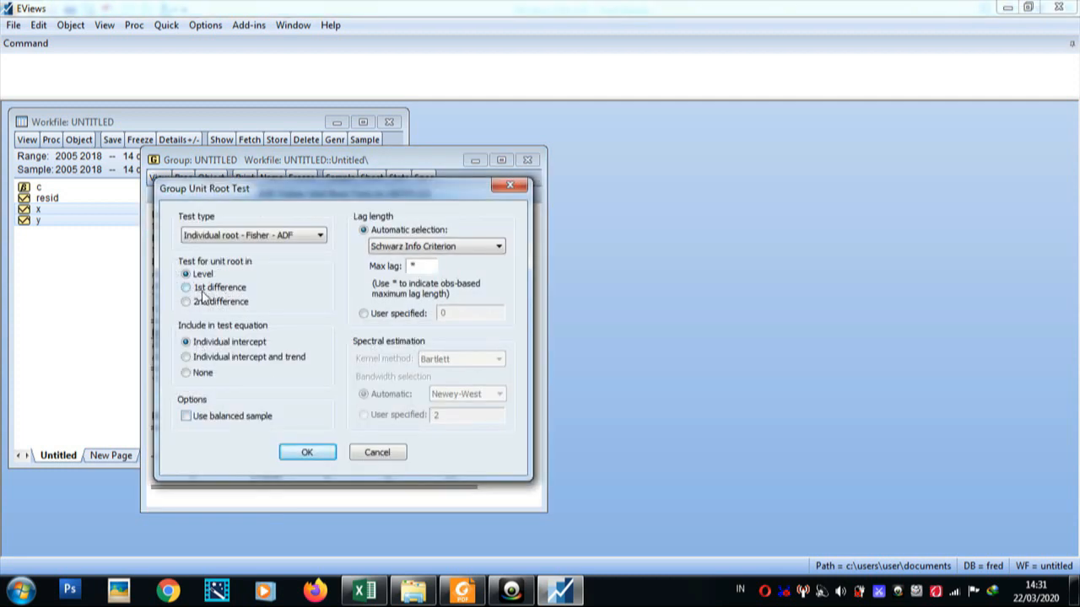
click(295, 462)
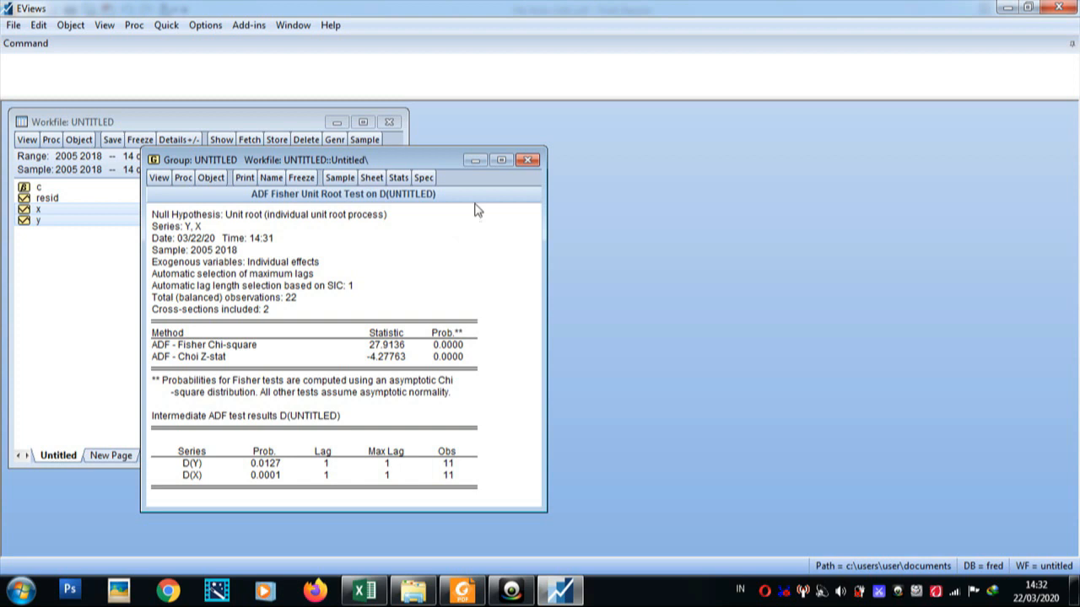
click(525, 166)
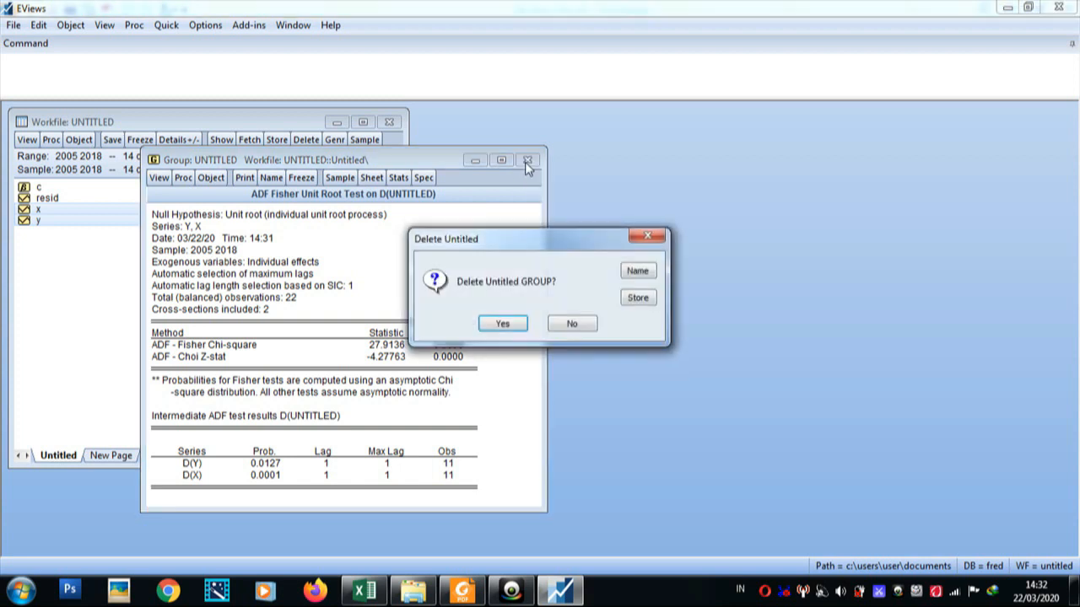
click(503, 324)
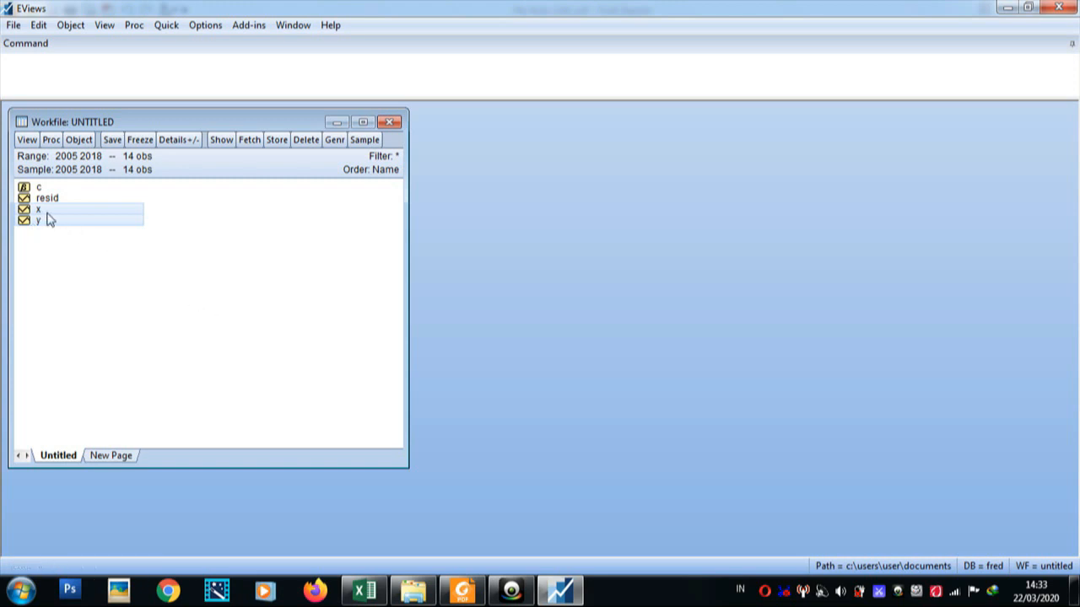
Reopen the selected series y and x as a new group
right_click(86, 220)
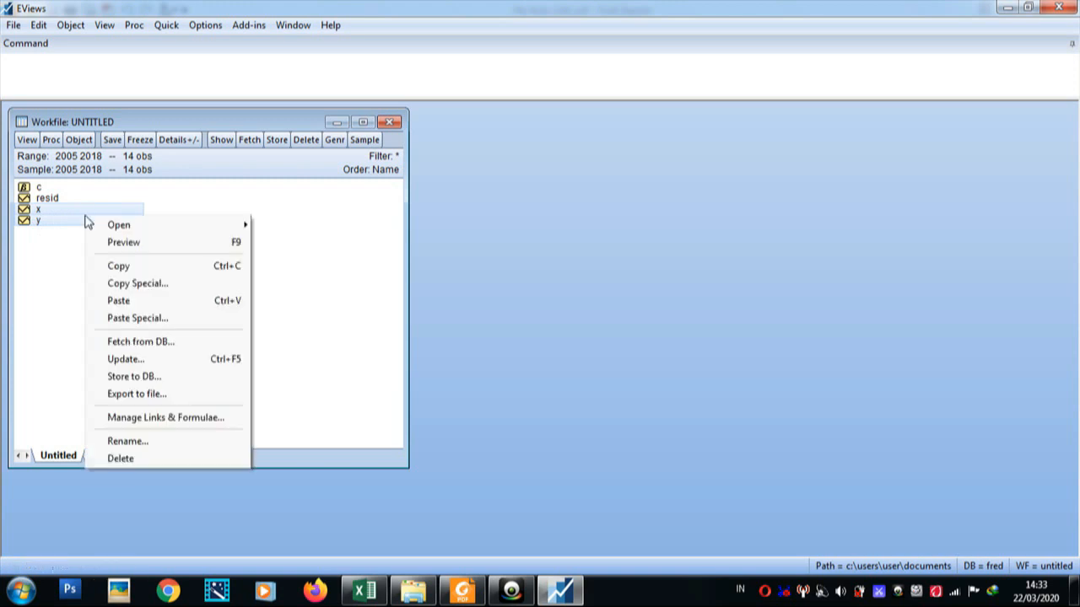
mouse_move(109, 226)
click(266, 228)
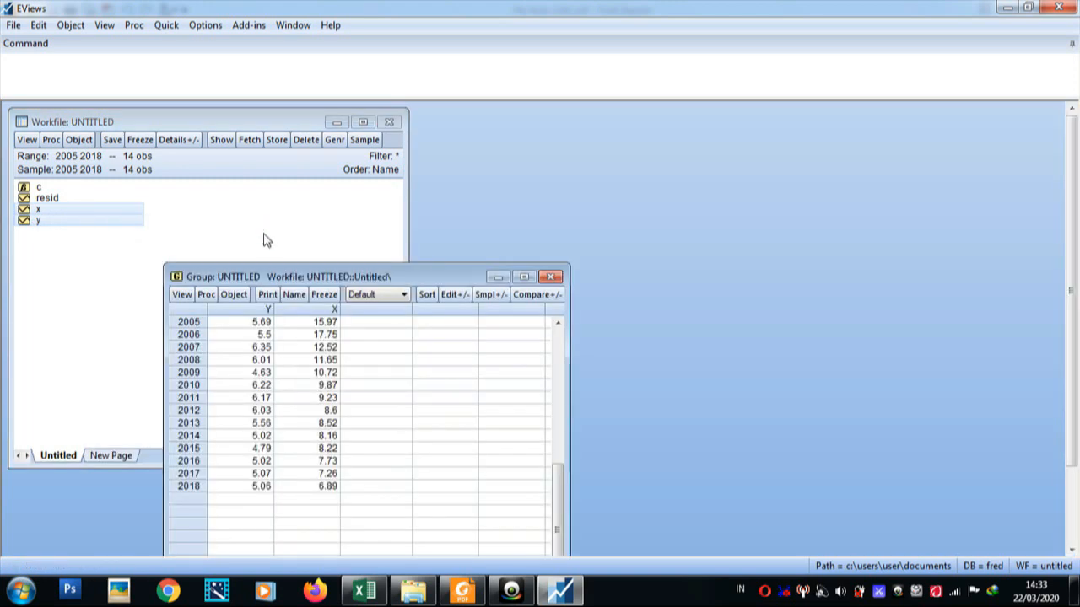
Run a Johansen System Cointegration Test on the group with intercept (no trend) in CE and test VAR, lag intervals 1 1, and MHM size 0.05
click(179, 296)
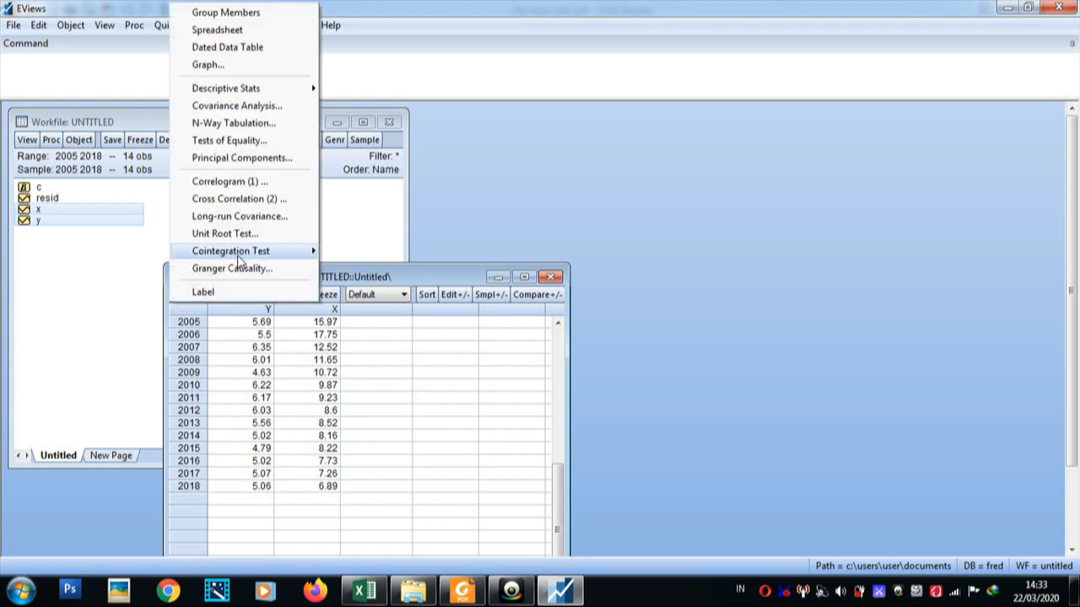
mouse_move(245, 253)
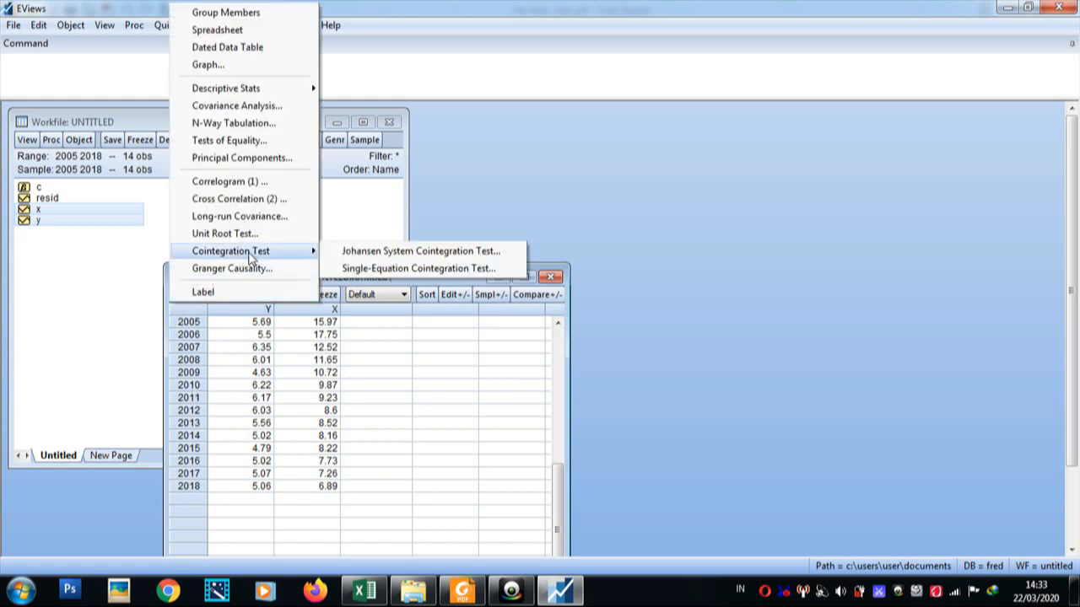
click(473, 258)
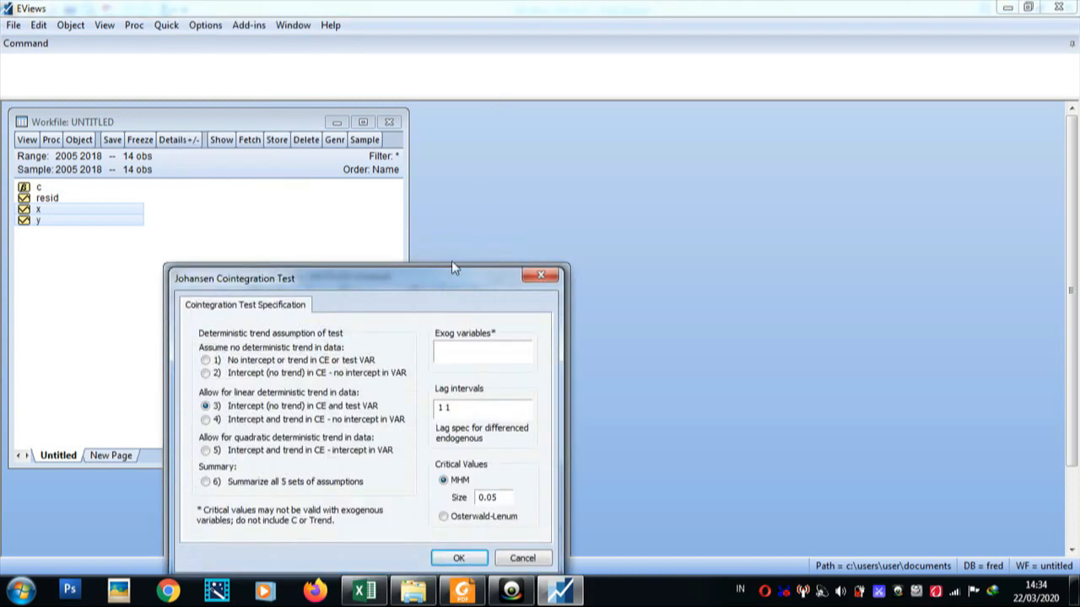
drag(443, 279, 700, 145)
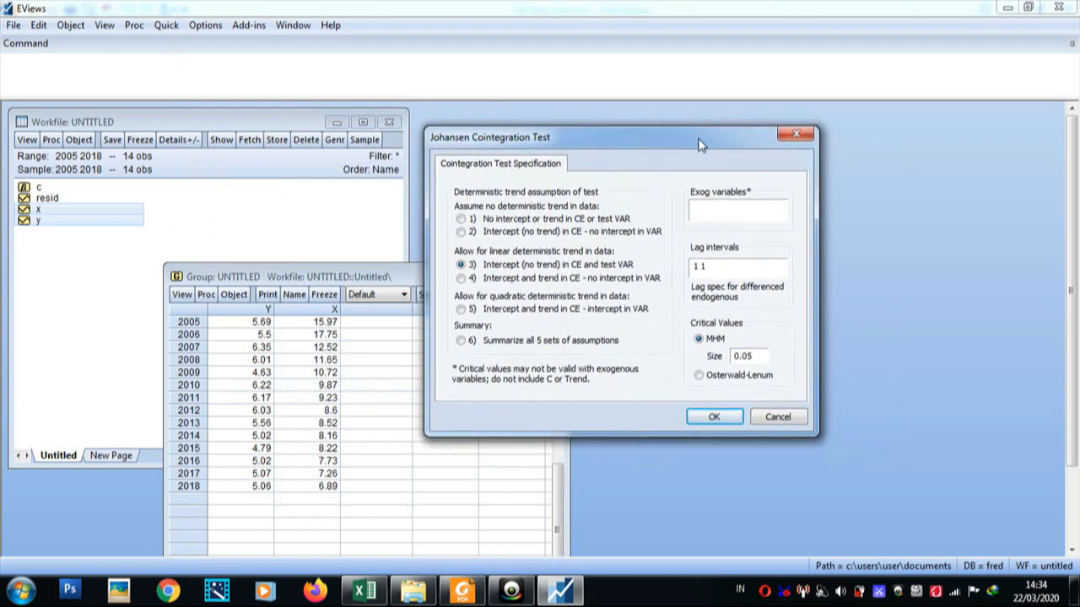
click(714, 419)
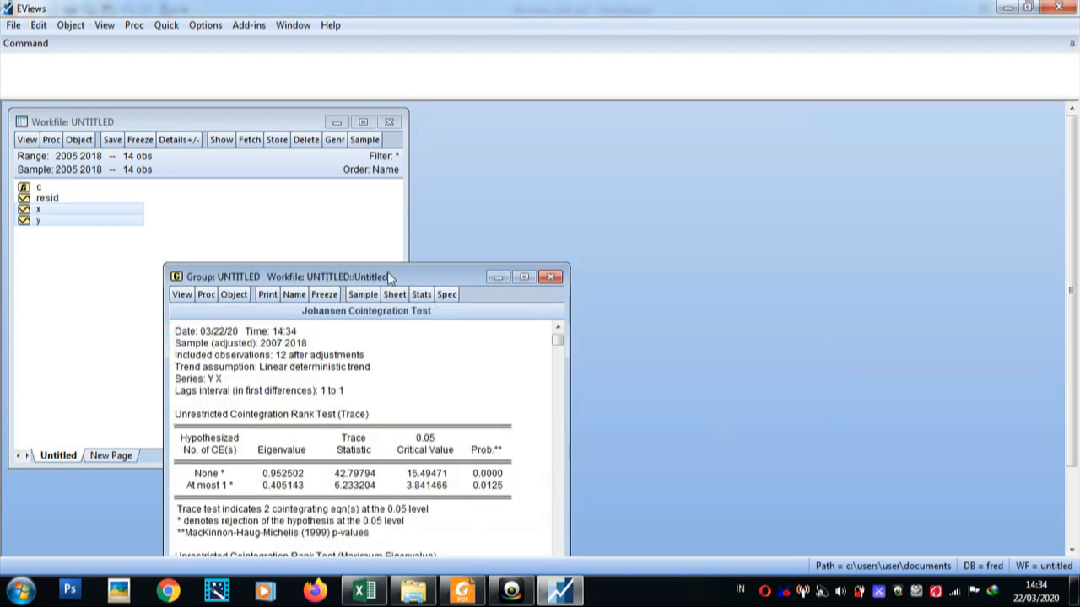
drag(390, 276, 492, 168)
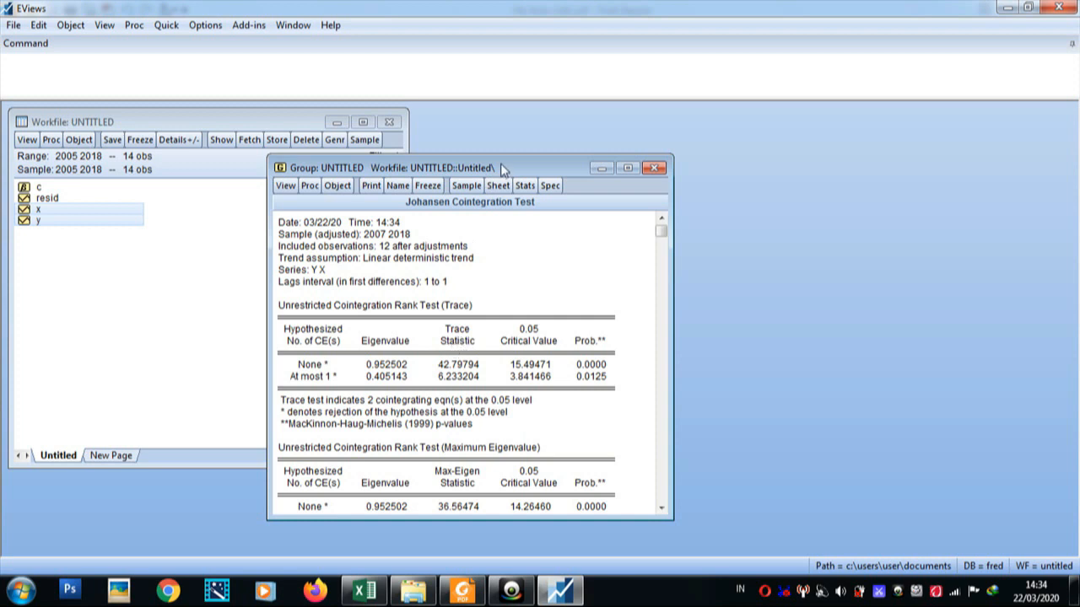
drag(500, 168, 545, 110)
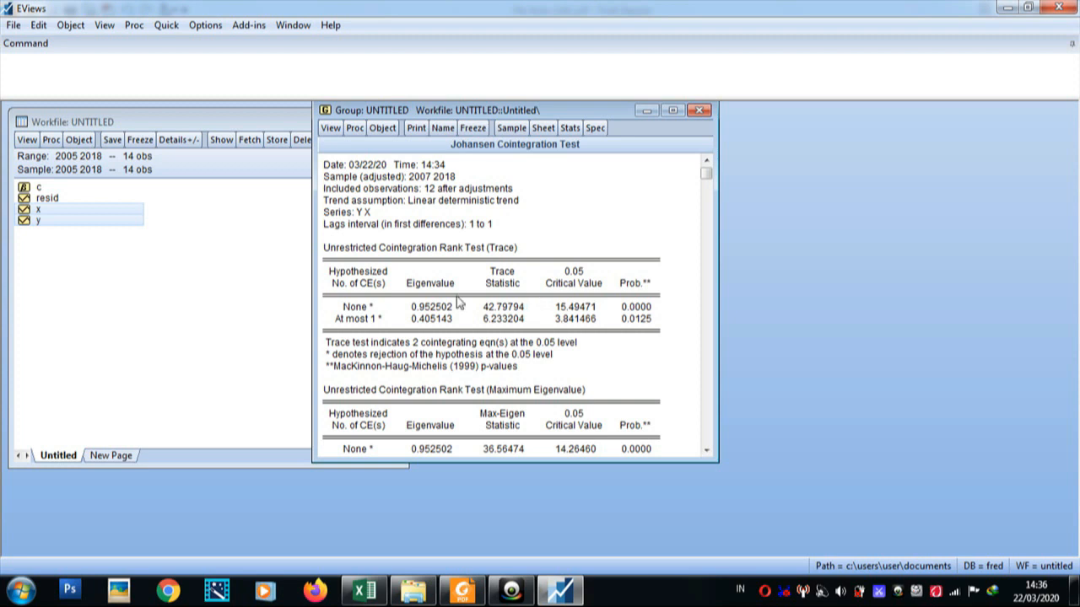
Estimate the equation "y c x" by Least Squares (NLS and ARMA) over the sample 2005 2018
click(163, 26)
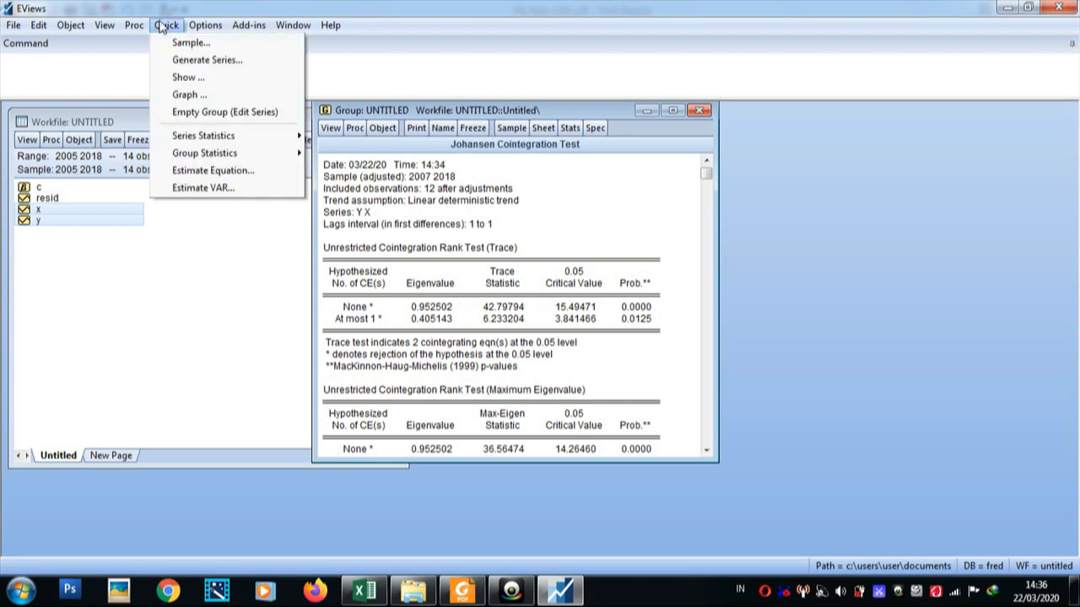
click(190, 174)
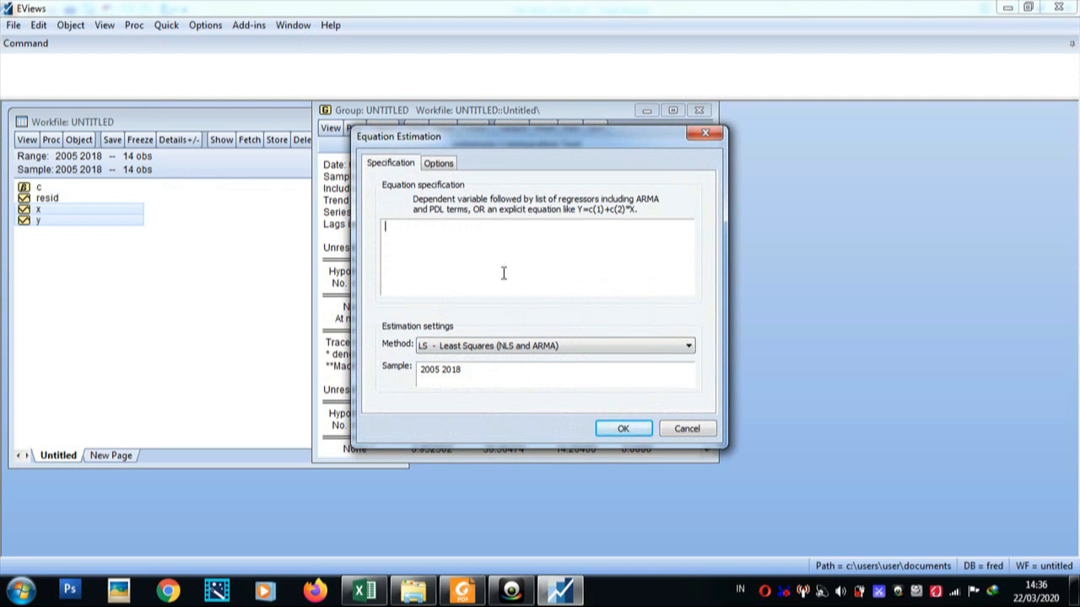
text(y c x)
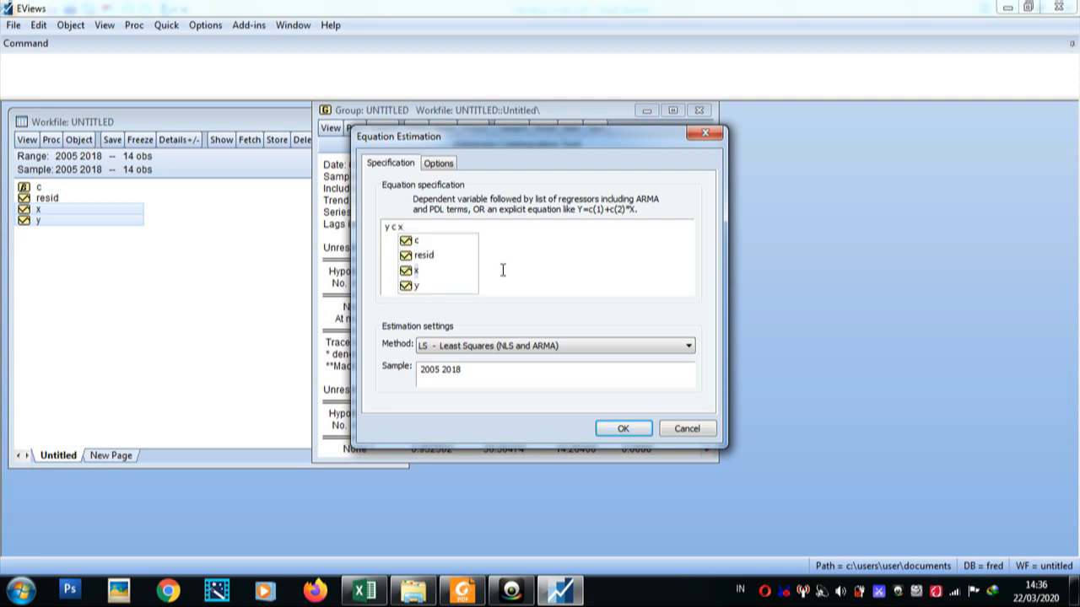
click(623, 429)
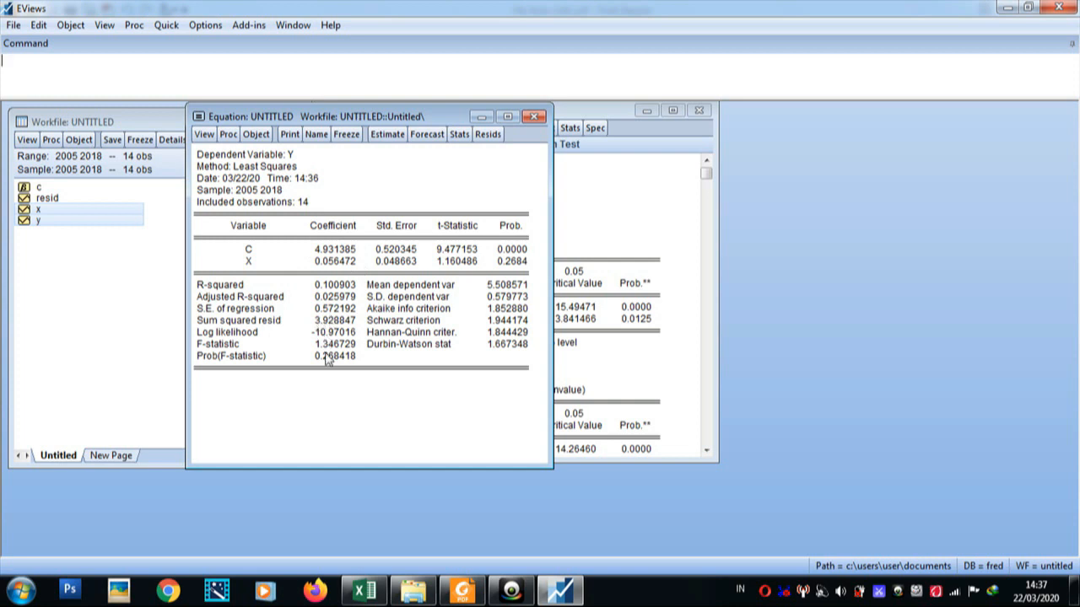
Save the ordinary residuals of the y-on-x equation as a new series named resid01
click(230, 136)
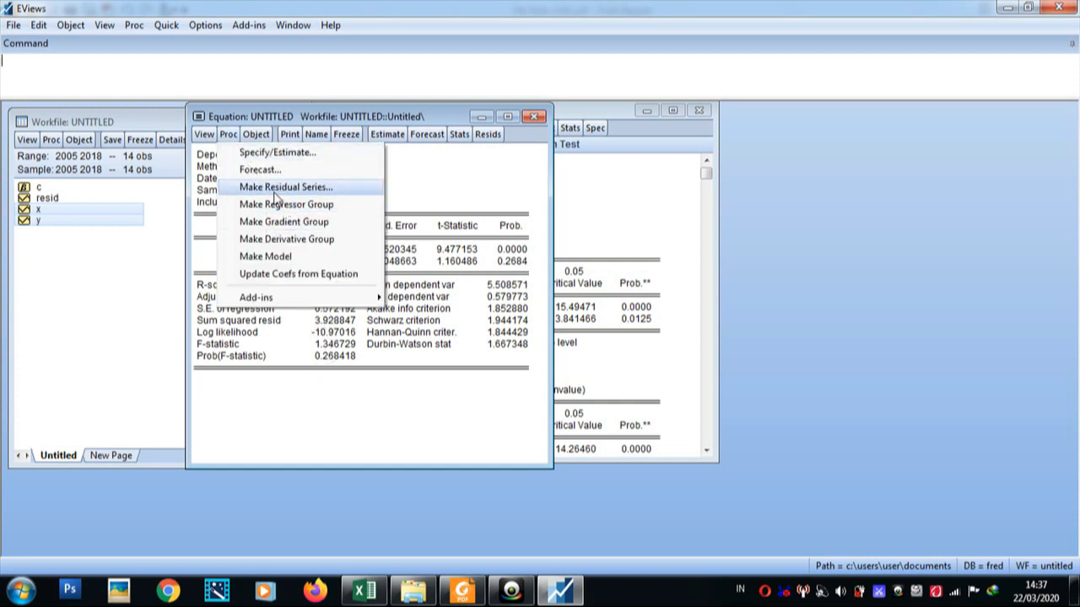
click(305, 192)
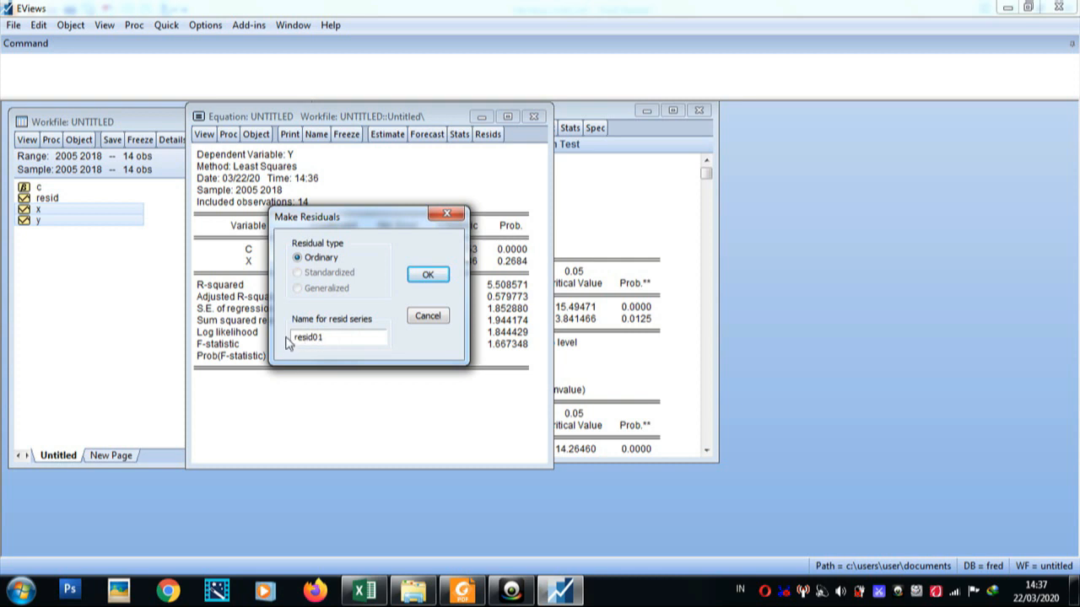
click(437, 280)
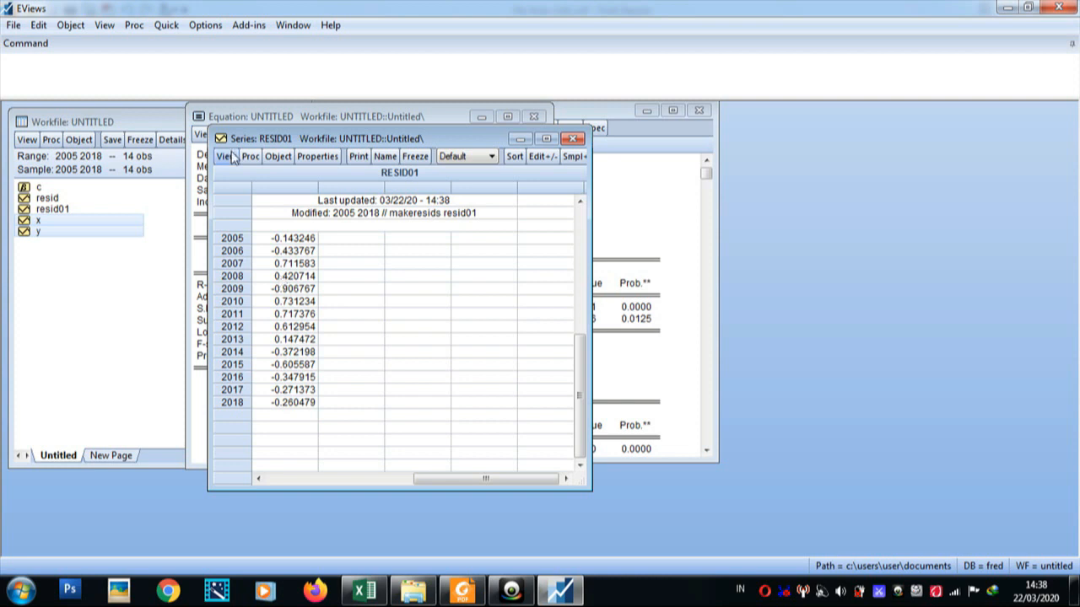
Estimate a new first-difference equation "d(y) c d(x)" by Least Squares (NLS and ARMA) over the sample 2005 2018
click(168, 25)
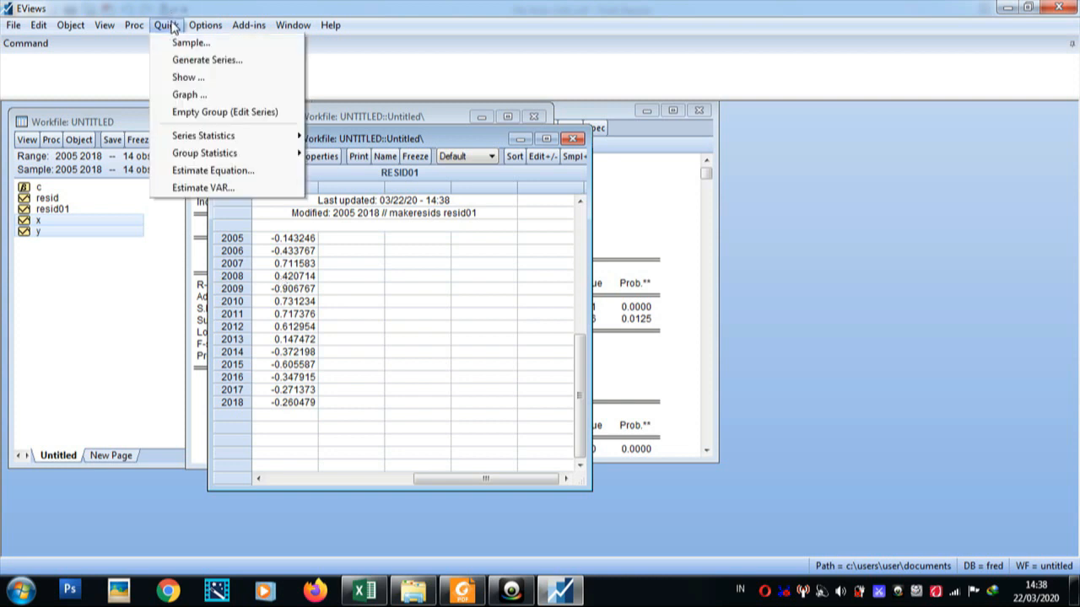
click(212, 170)
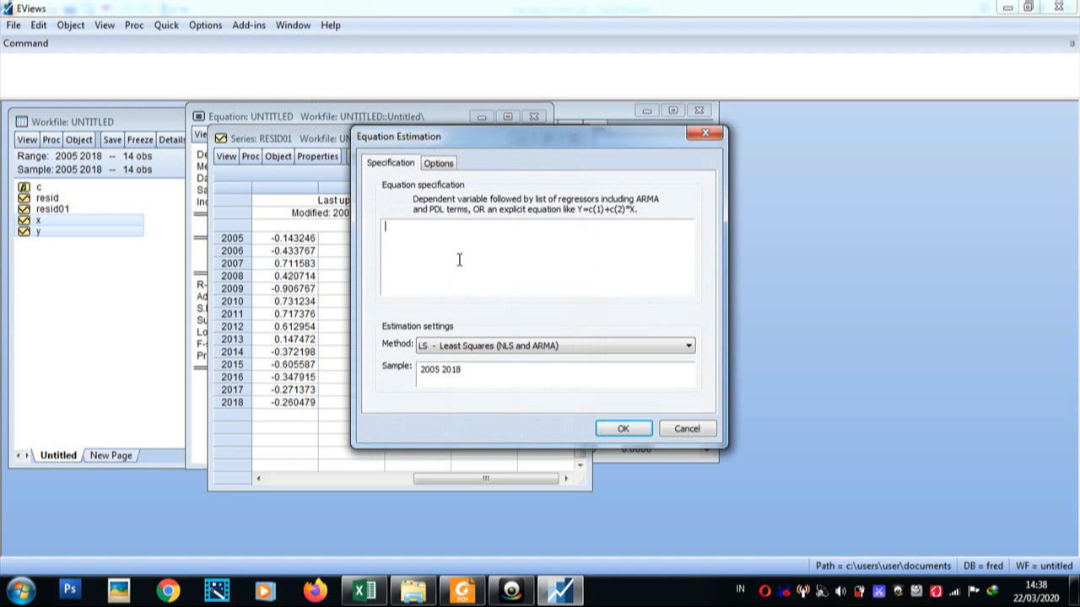
text(d(y_)
key(BackSpace)
text() c d(x))
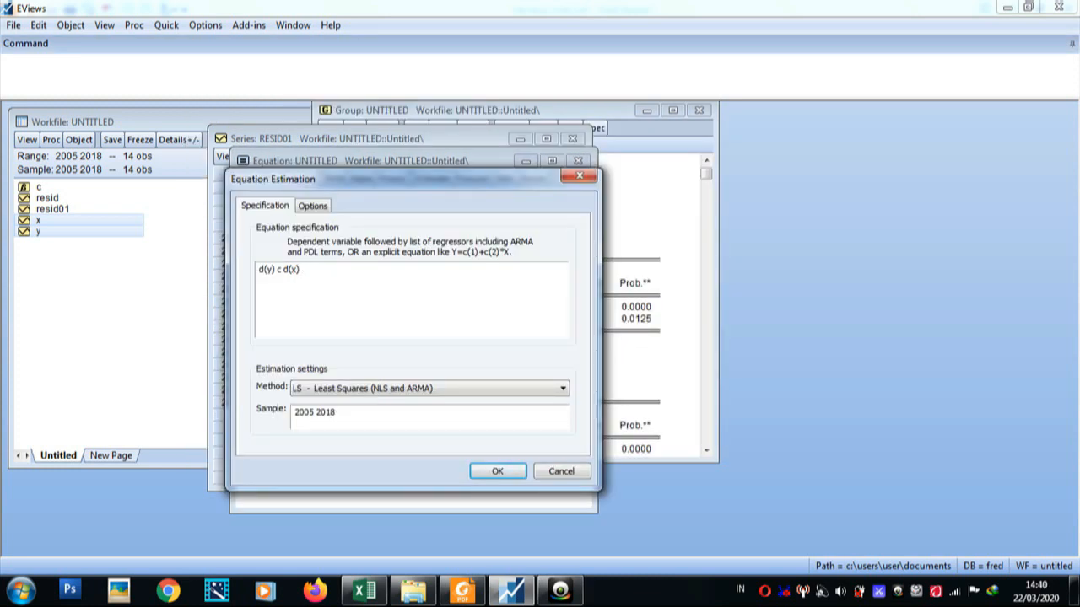
Add the lagged residual term resid01(-1) to the first-difference equation and estimate it as an error correction model
text(resid01)
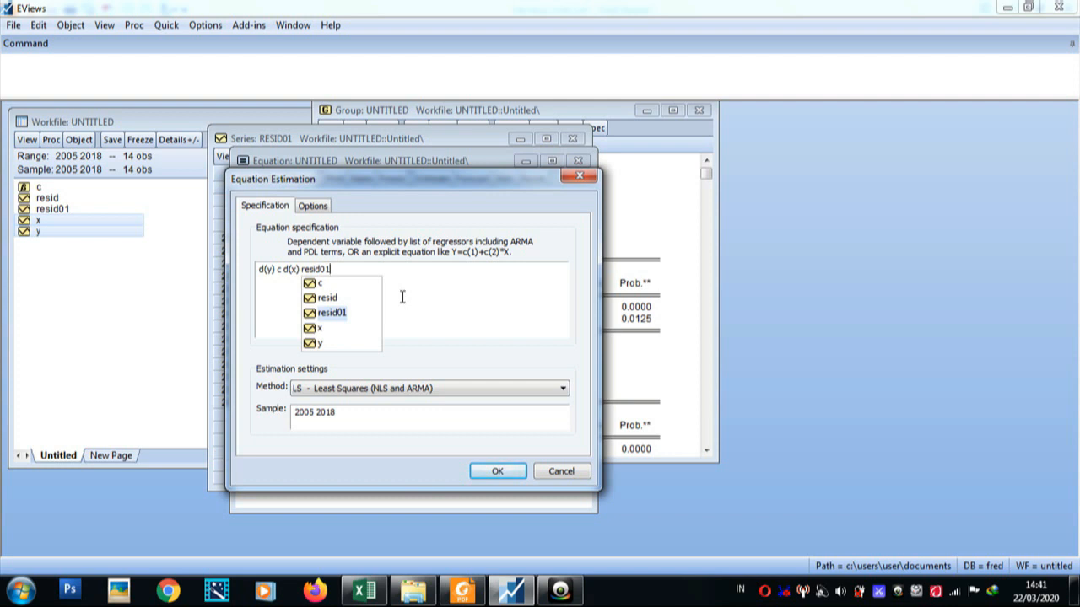
text(()
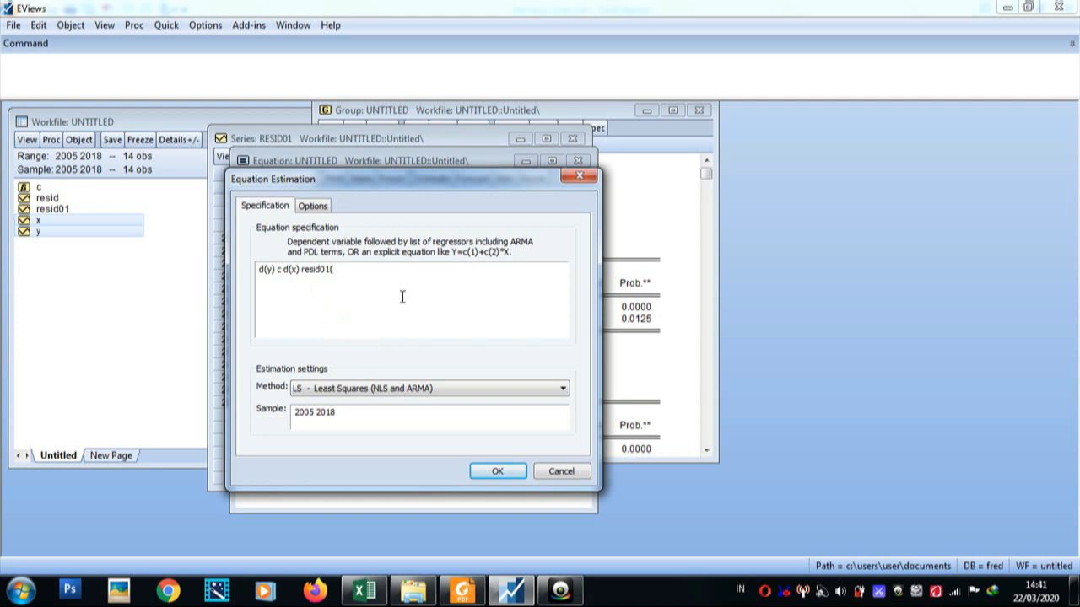
text(-1))
click(497, 473)
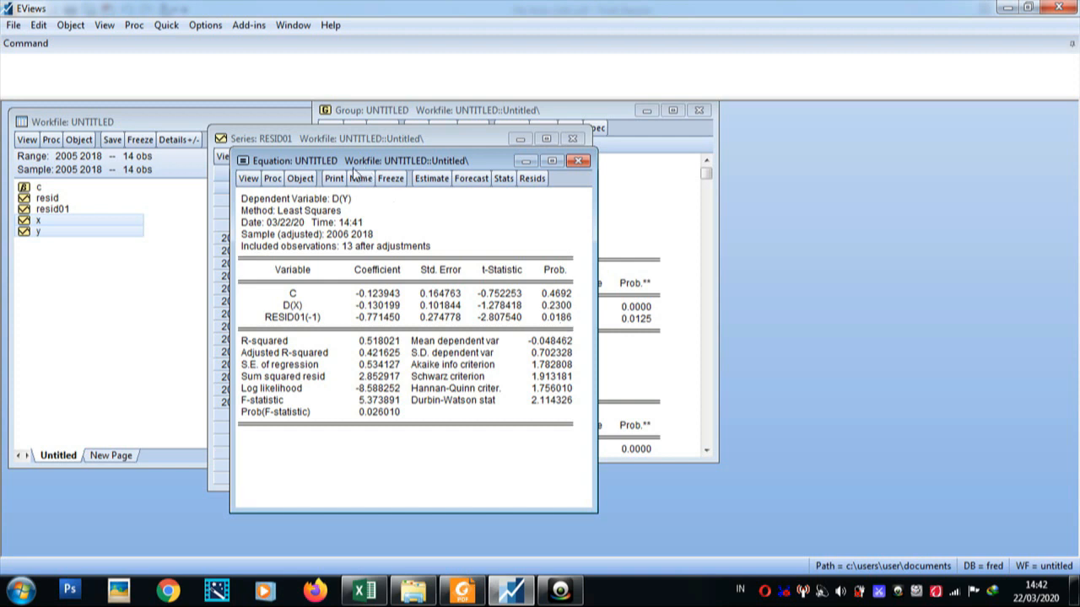
Respecify the error correction equation without the resid01(-1) term and re-estimate it as "d(y) c d(x)"
click(271, 179)
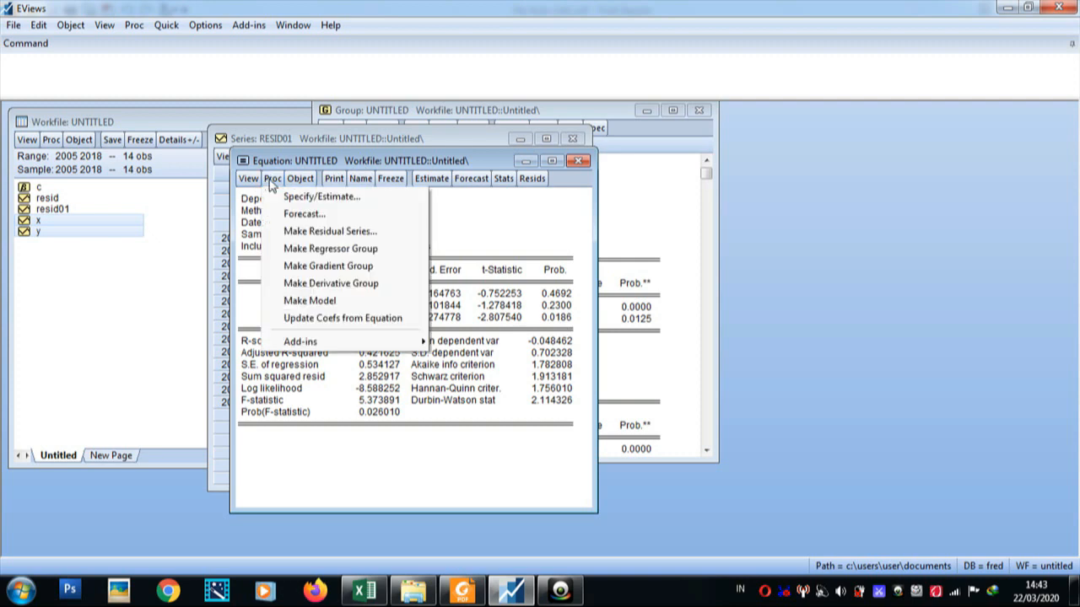
click(283, 196)
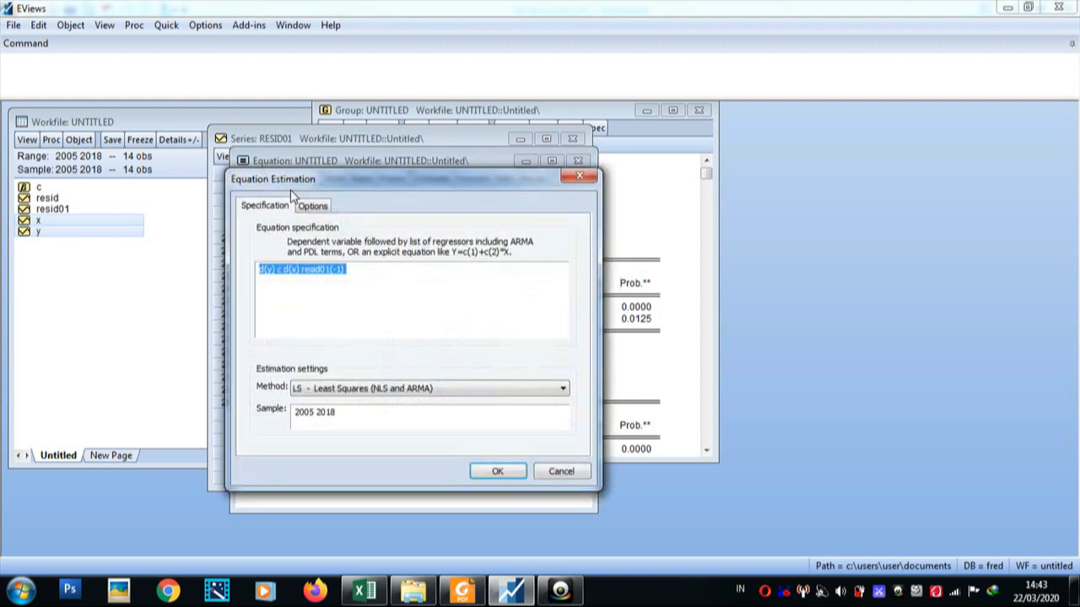
click(361, 271)
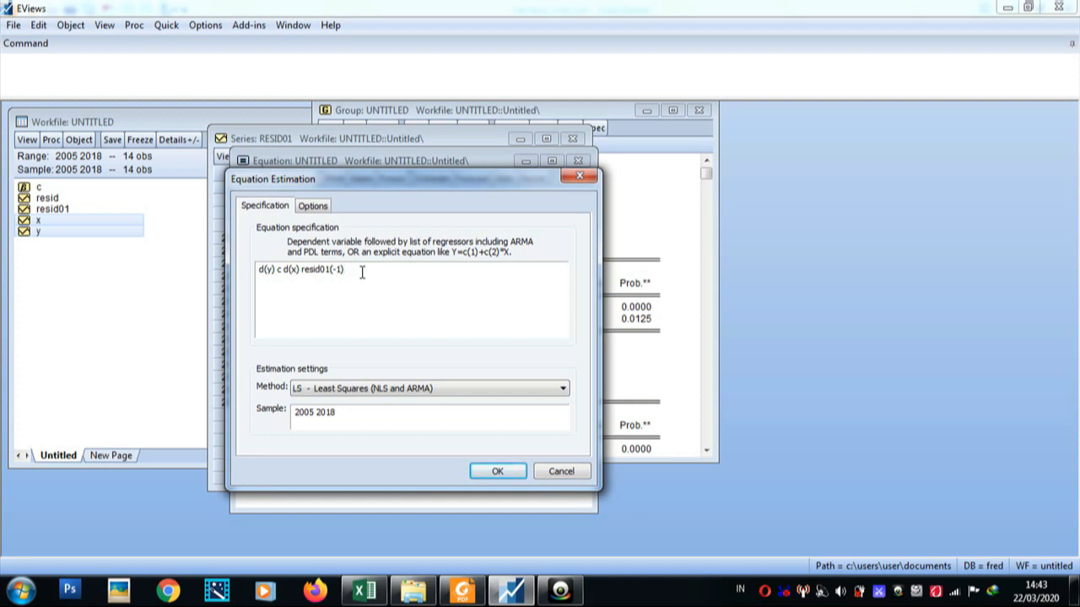
key(BackSpace)
key(BackSpace)
key(BackSpace)
key(BackSpace)
key(BackSpace)
key(BackSpace)
key(BackSpace)
key(BackSpace)
key(BackSpace)
key(BackSpace)
key(BackSpace)
key(BackSpace)
click(496, 471)
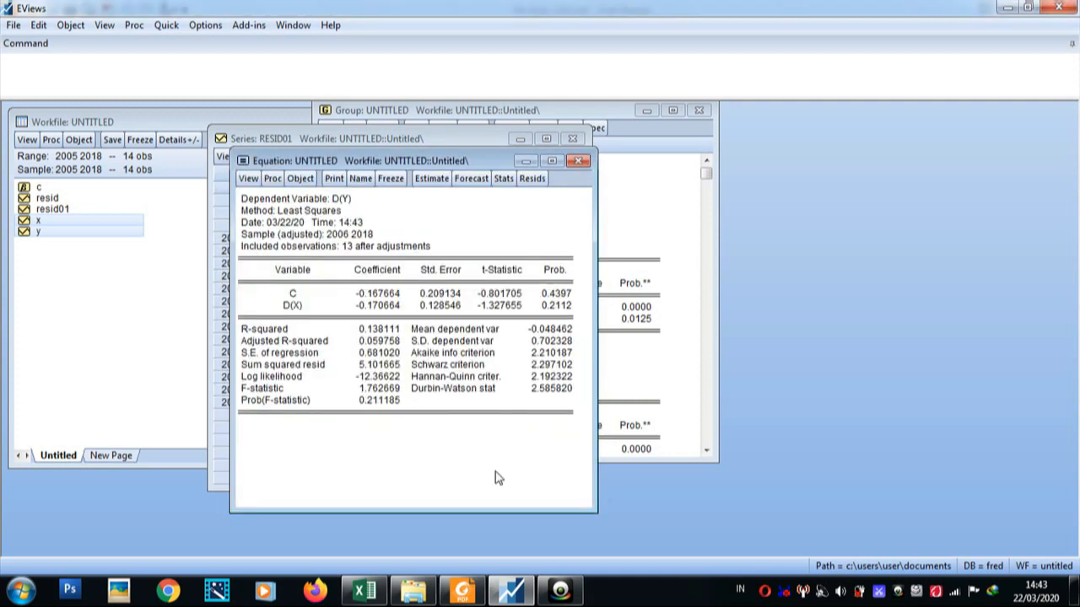